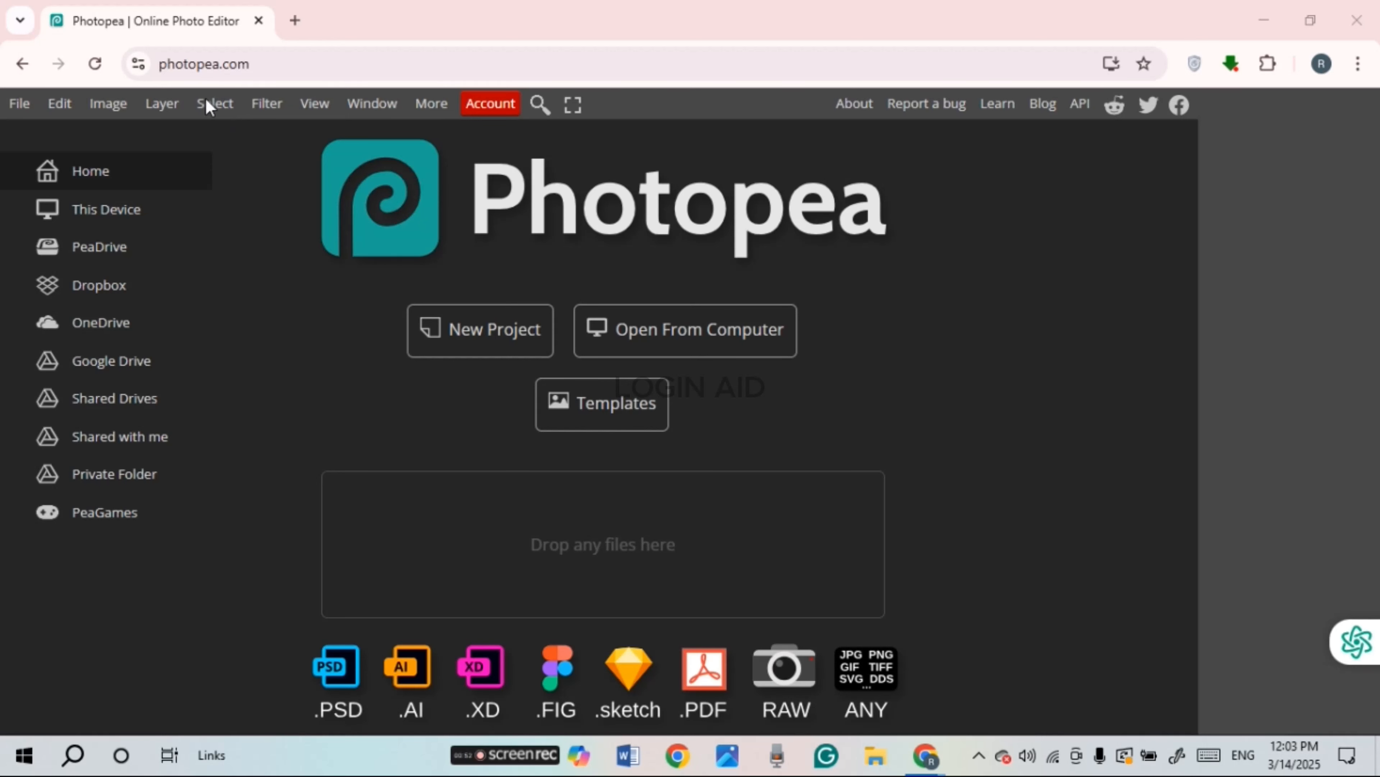
pyautogui.moveTo(156, 63); pyautogui.dragTo(236, 64)
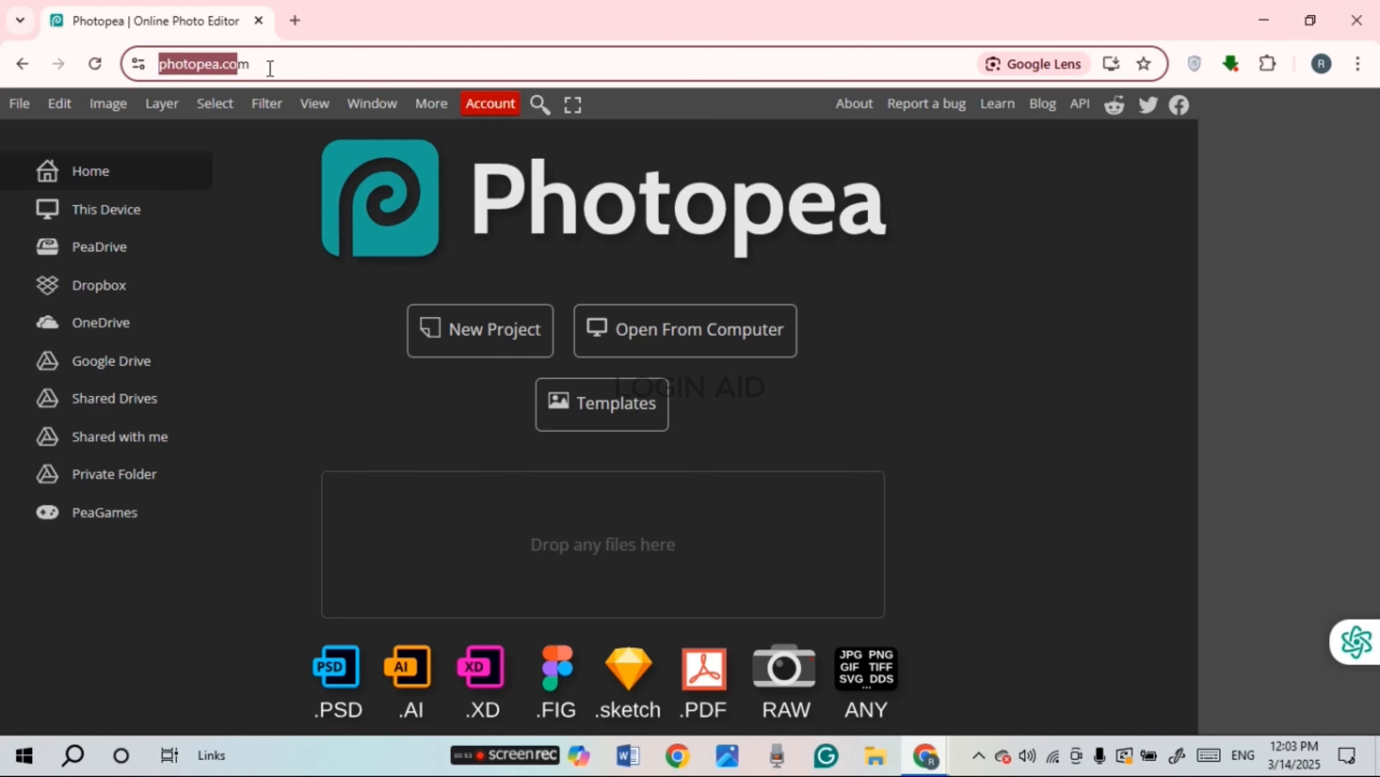
pyautogui.click(362, 388)
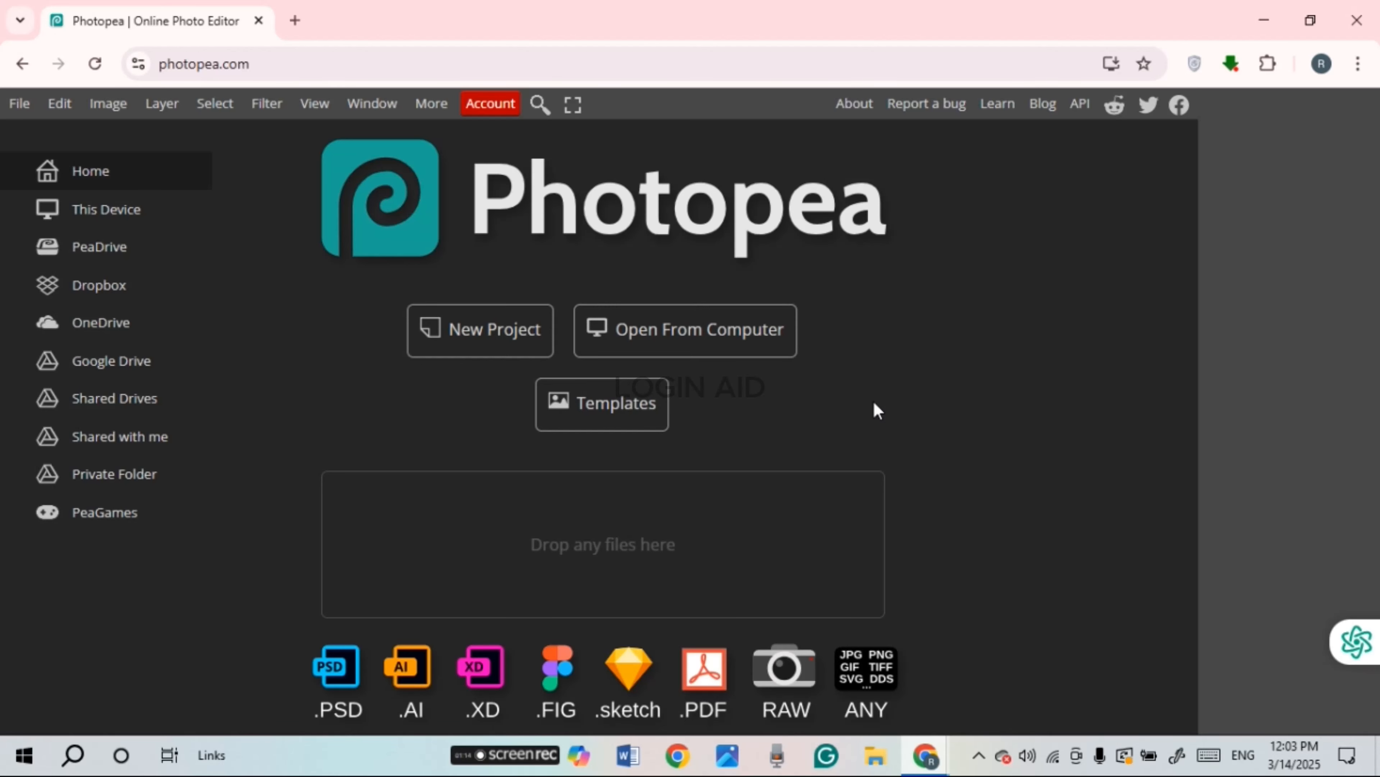
# Step: Open the image 852571 from the computer's Pictures folder
pyautogui.click(728, 346)
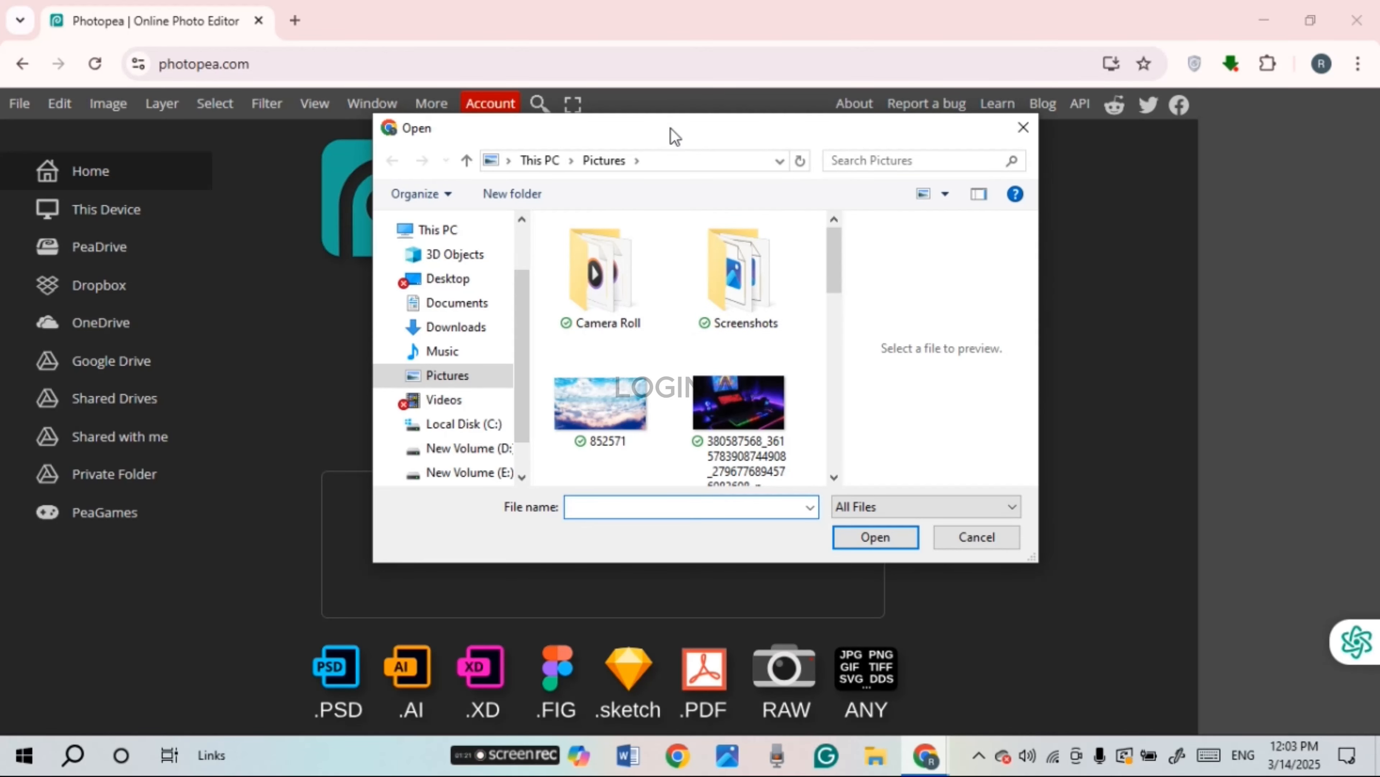
pyautogui.moveTo(671, 129)
pyautogui.mouseDown()
pyautogui.moveTo(691, 162)
pyautogui.moveTo(676, 154)
pyautogui.mouseUp()
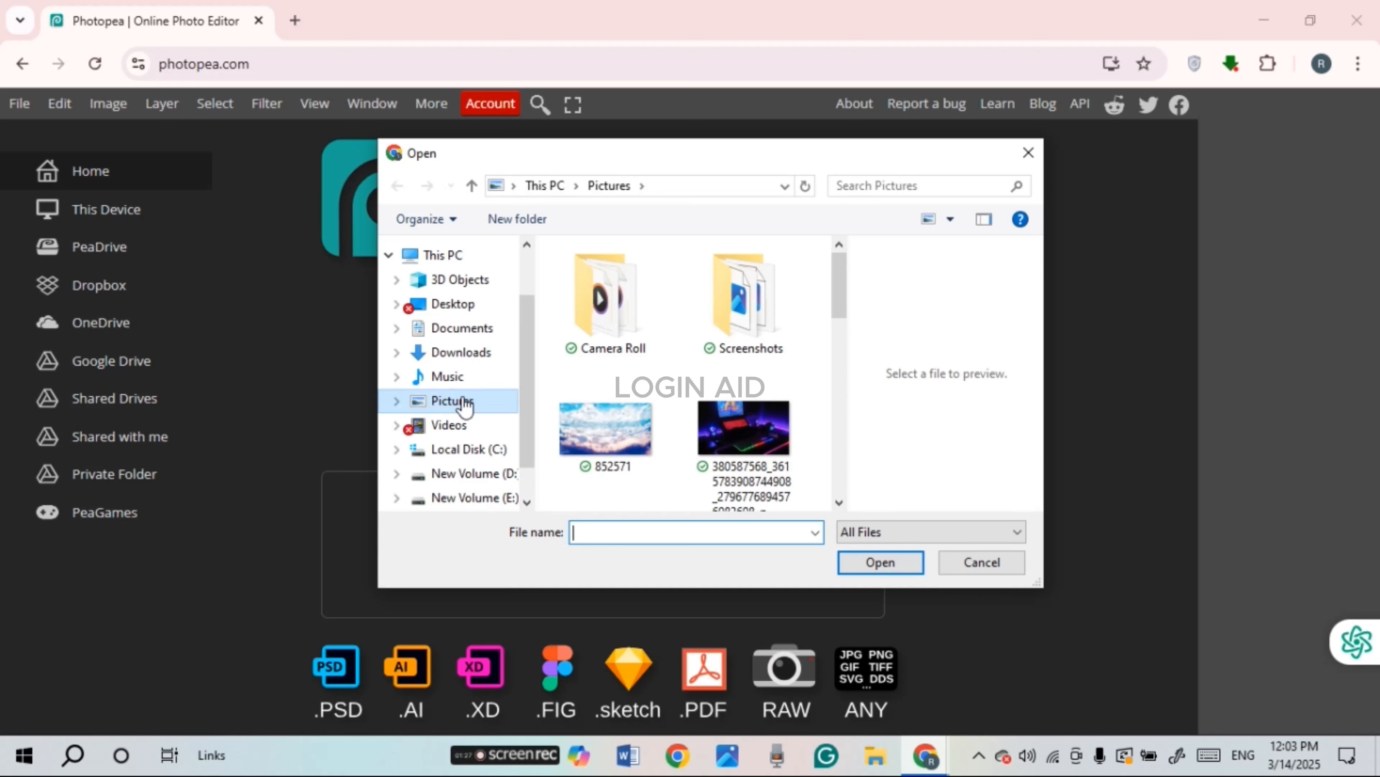
pyautogui.click(595, 434)
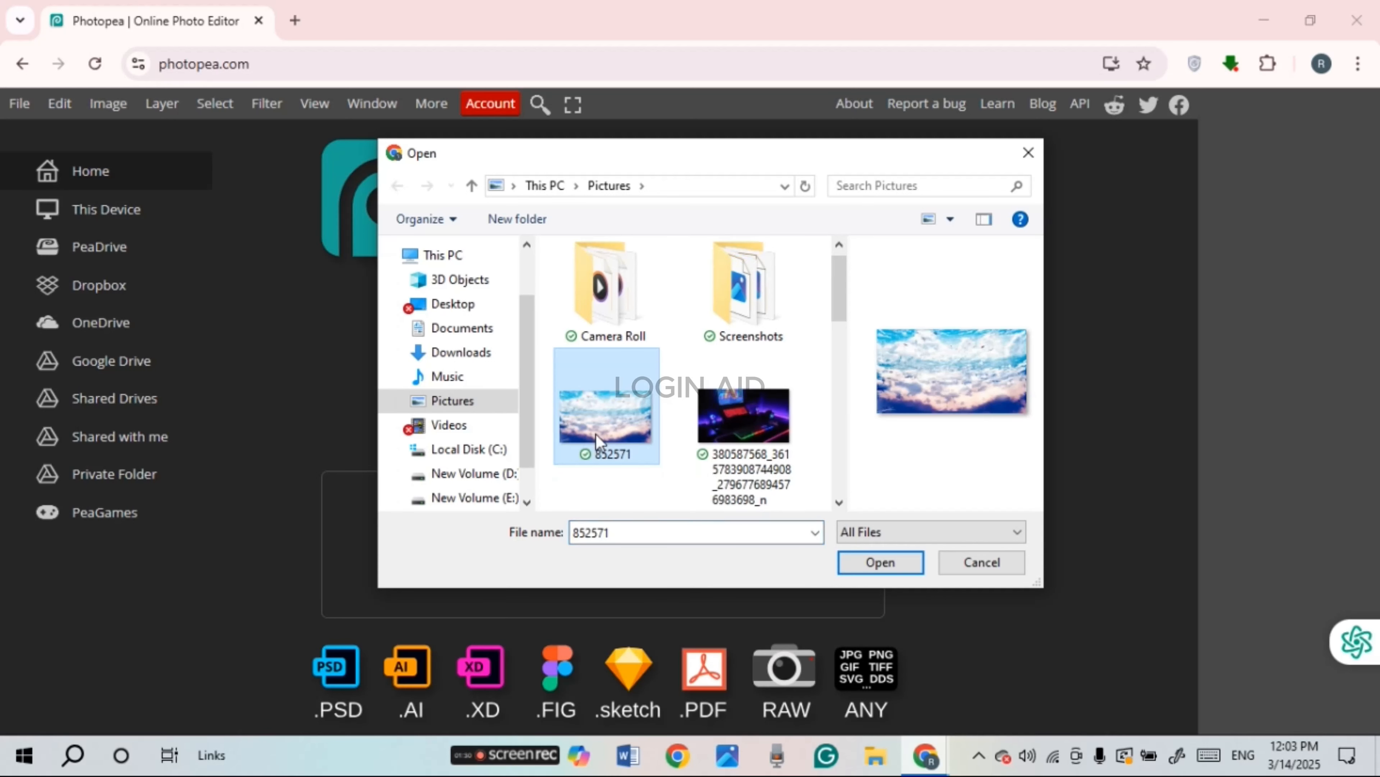
pyautogui.click(875, 558)
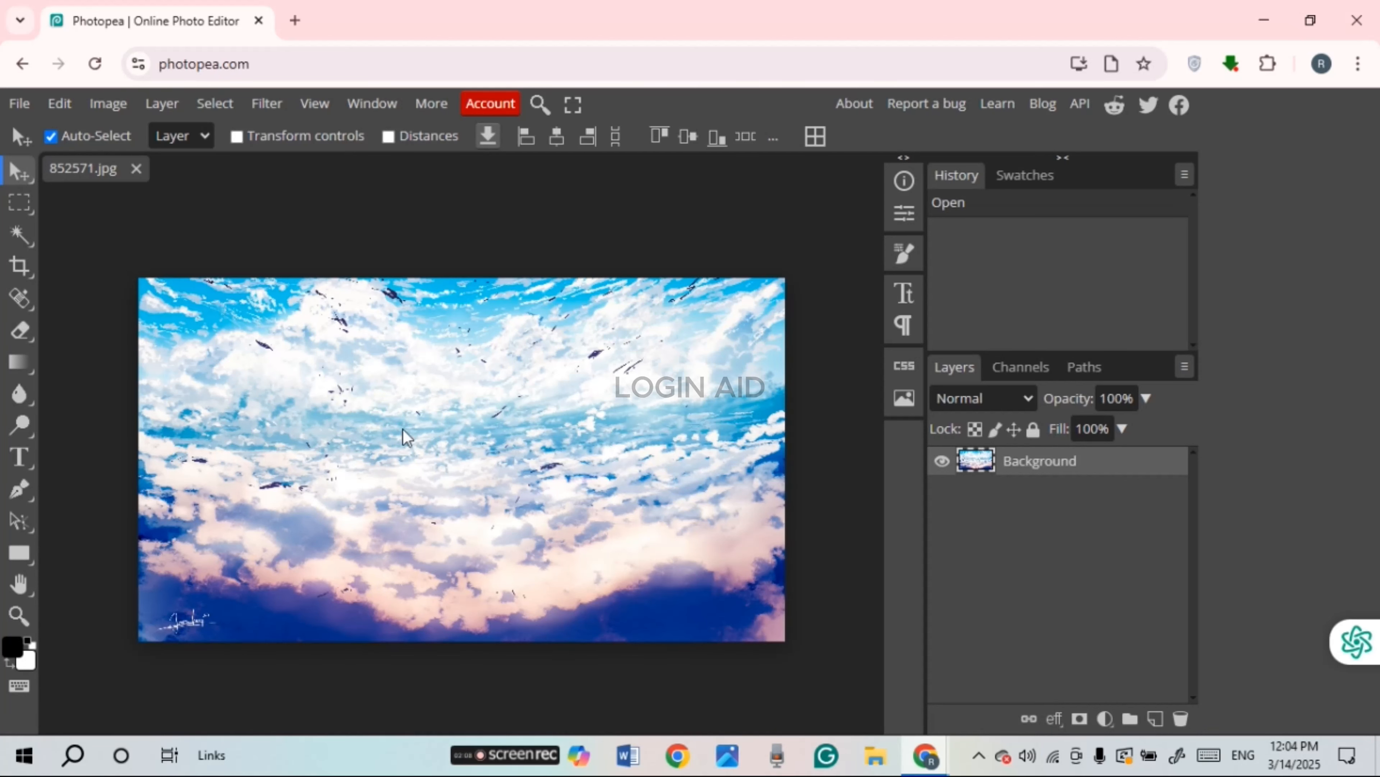
pyautogui.moveTo(402, 435); pyautogui.dragTo(433, 396)
pyautogui.moveTo(557, 478); pyautogui.dragTo(507, 451)
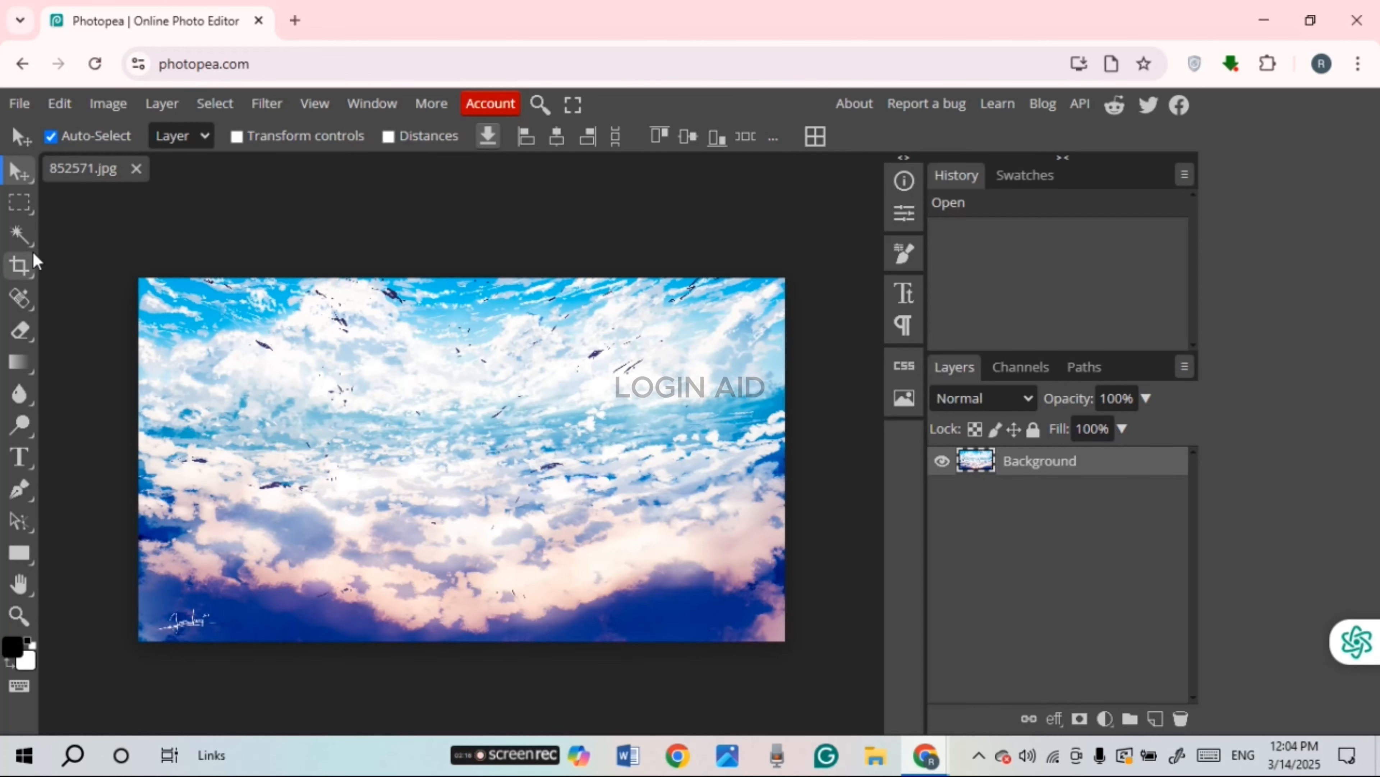
# Step: Crop the image with the Crop Tool, trimming a strip off its left and top edges
pyautogui.click(21, 274)
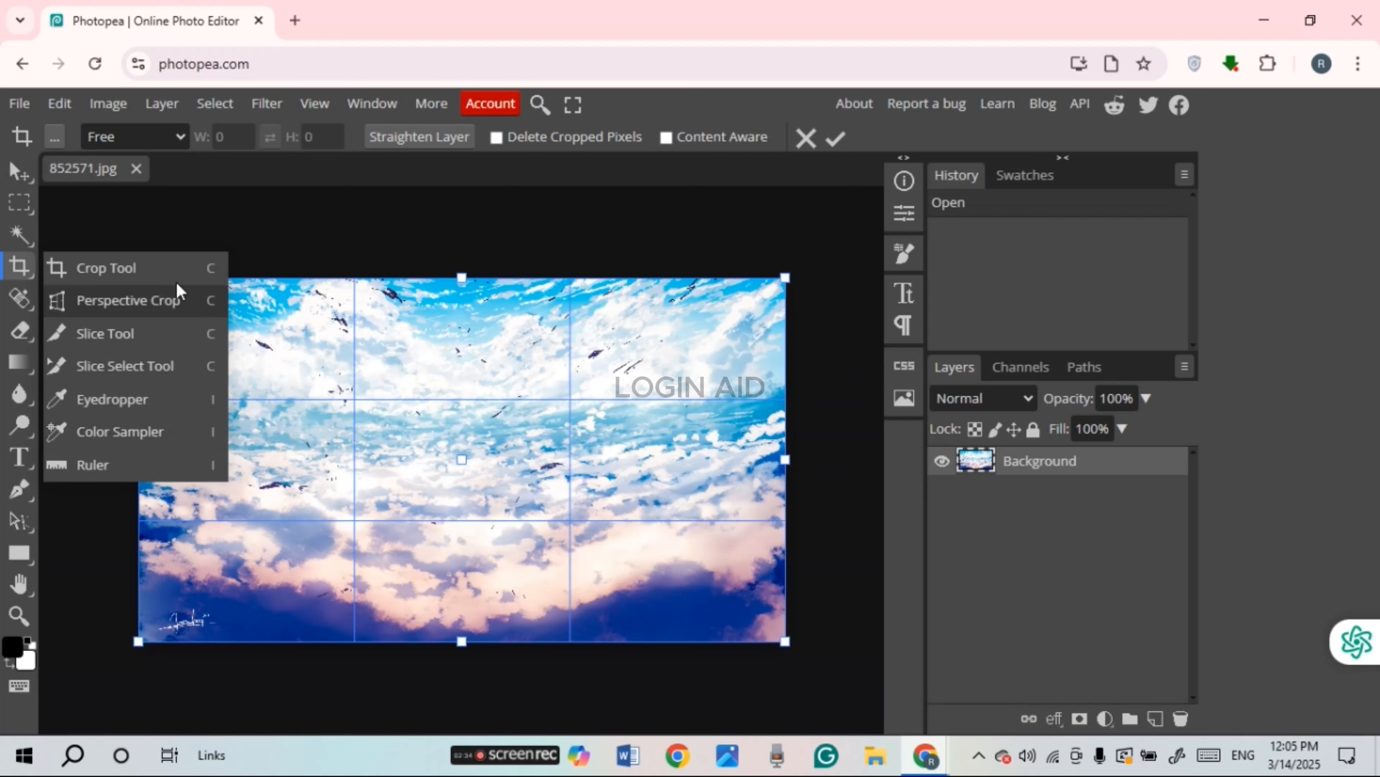
pyautogui.click(157, 269)
pyautogui.moveTo(139, 277); pyautogui.dragTo(193, 299)
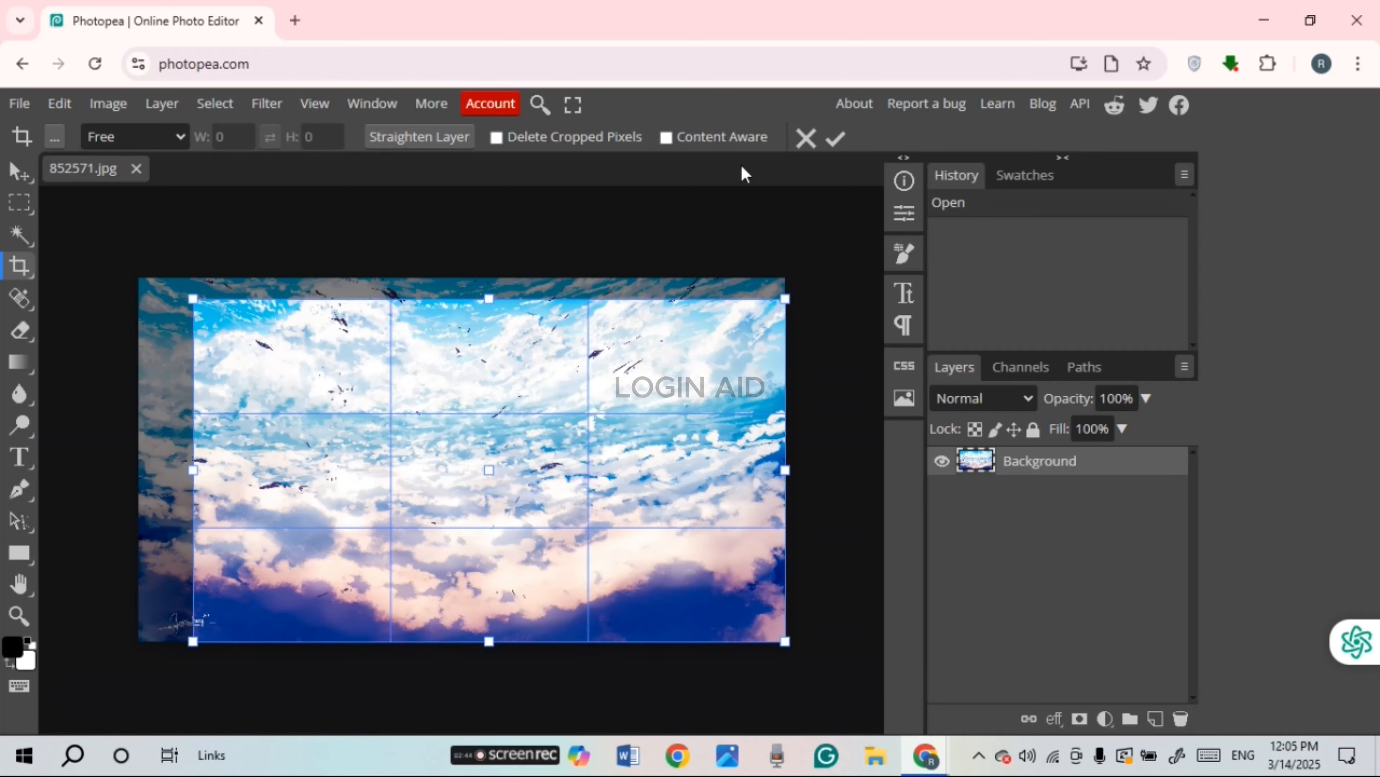
pyautogui.click(836, 139)
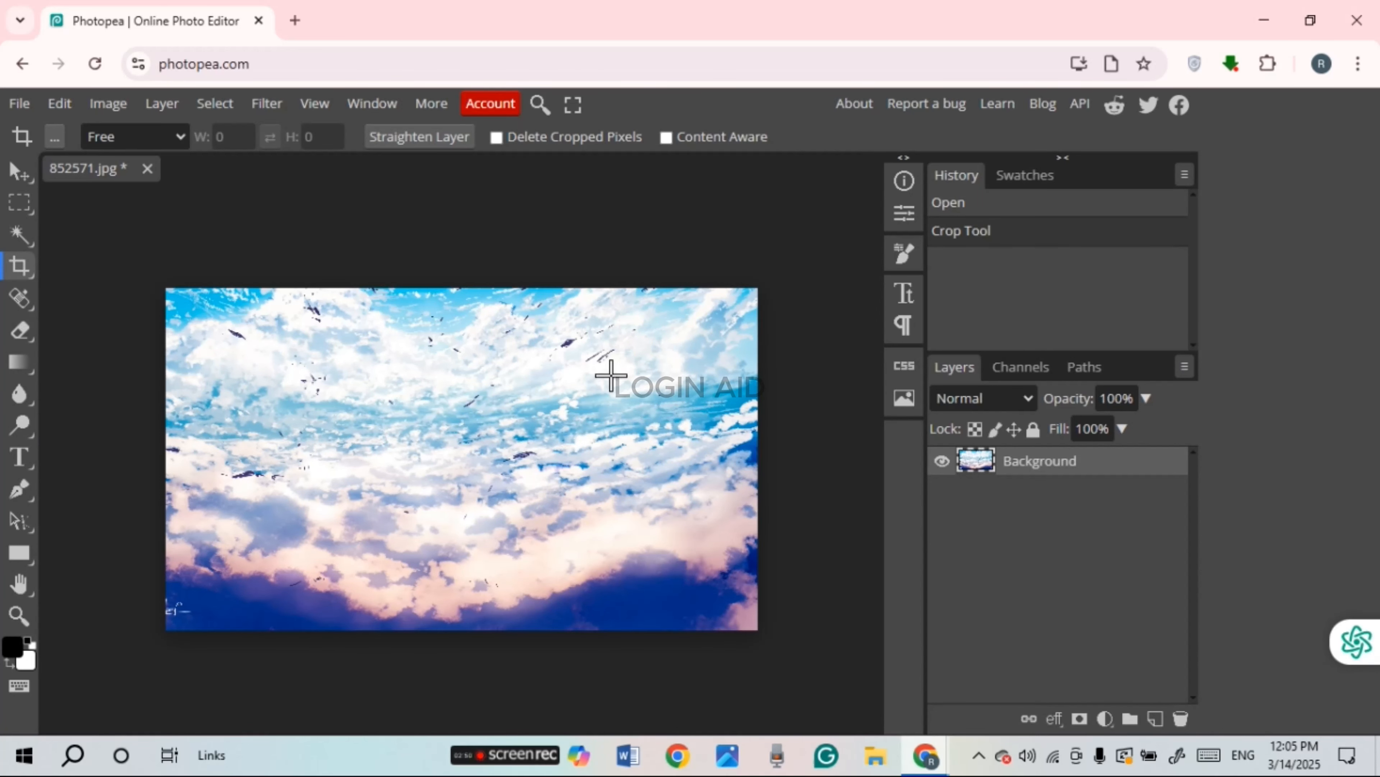
# Step: Make a rectangular selection covering most of the picture's lower-right area with Rectangle Select
pyautogui.press('m')
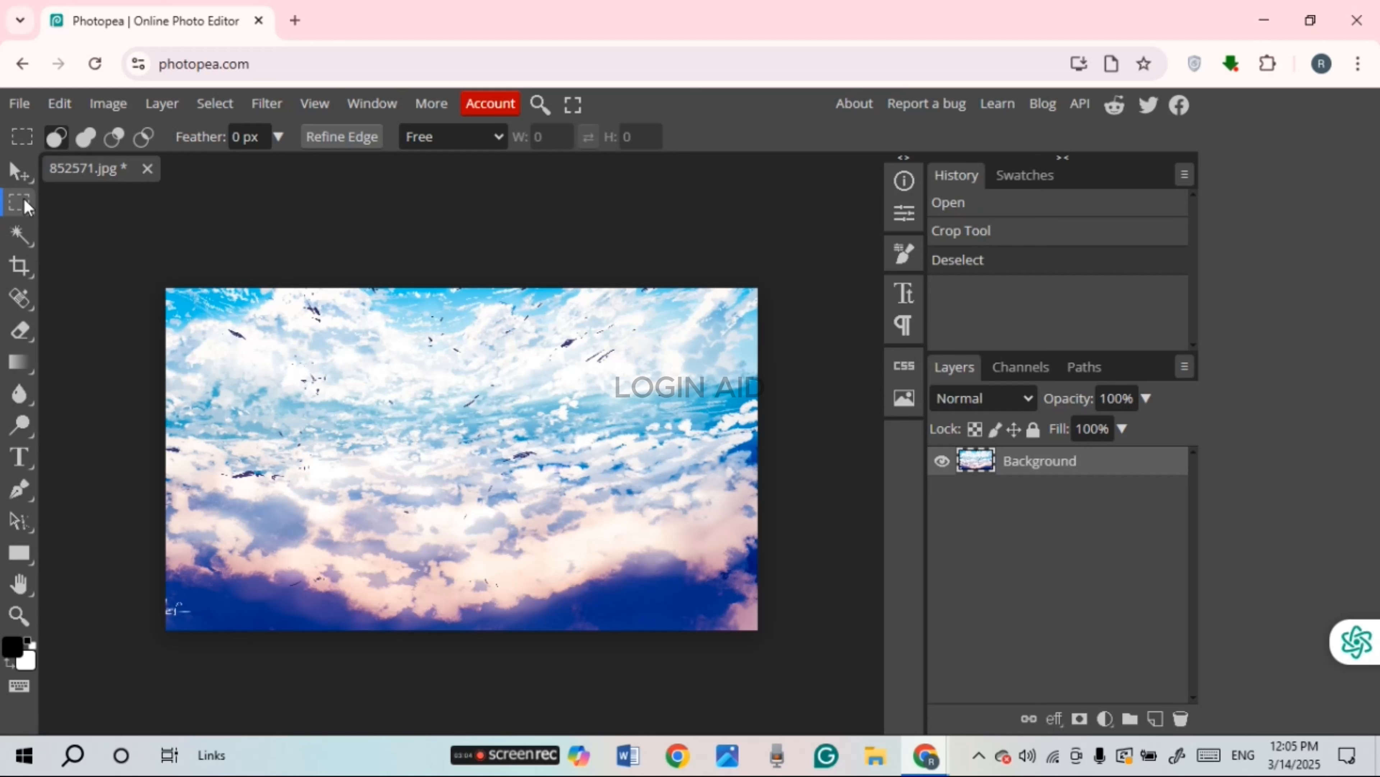
pyautogui.rightClick(20, 208)
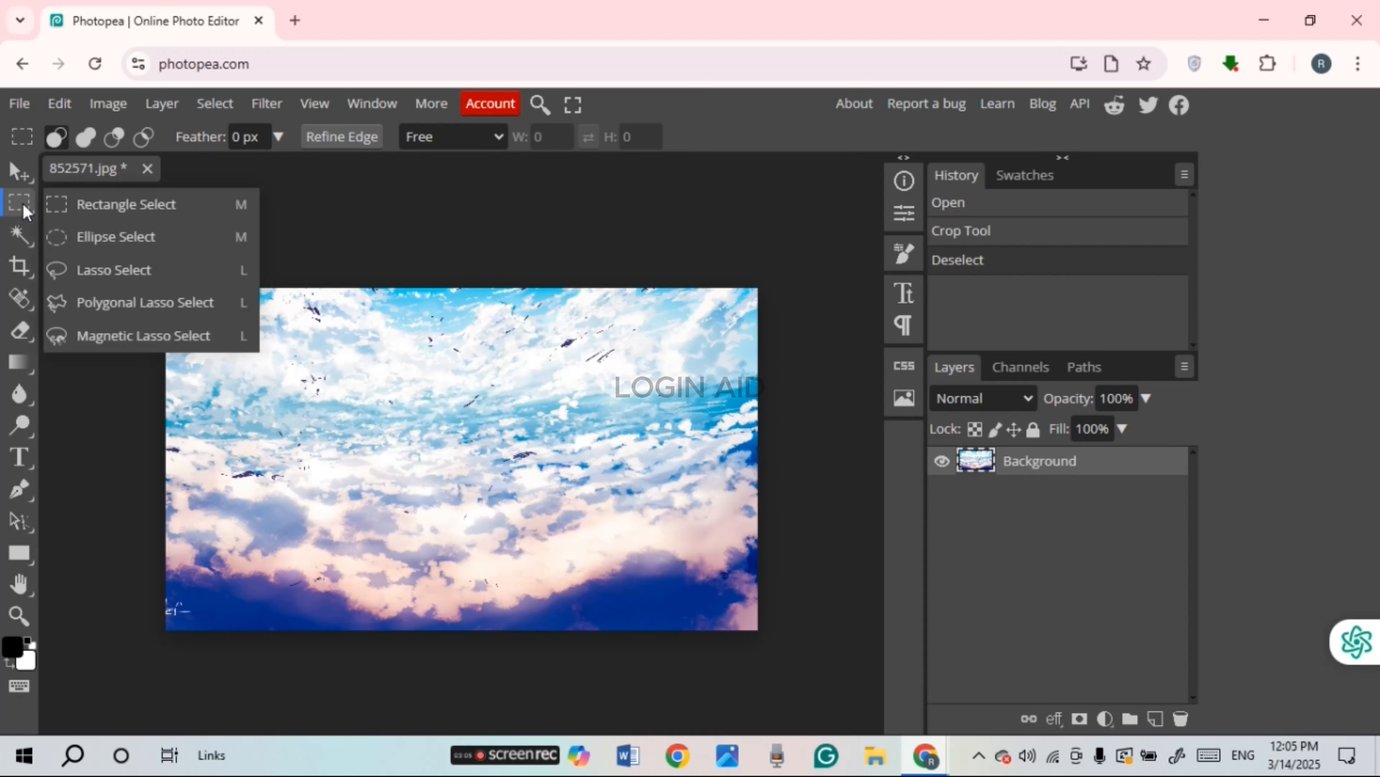
pyautogui.click(178, 195)
pyautogui.moveTo(382, 356); pyautogui.dragTo(750, 614)
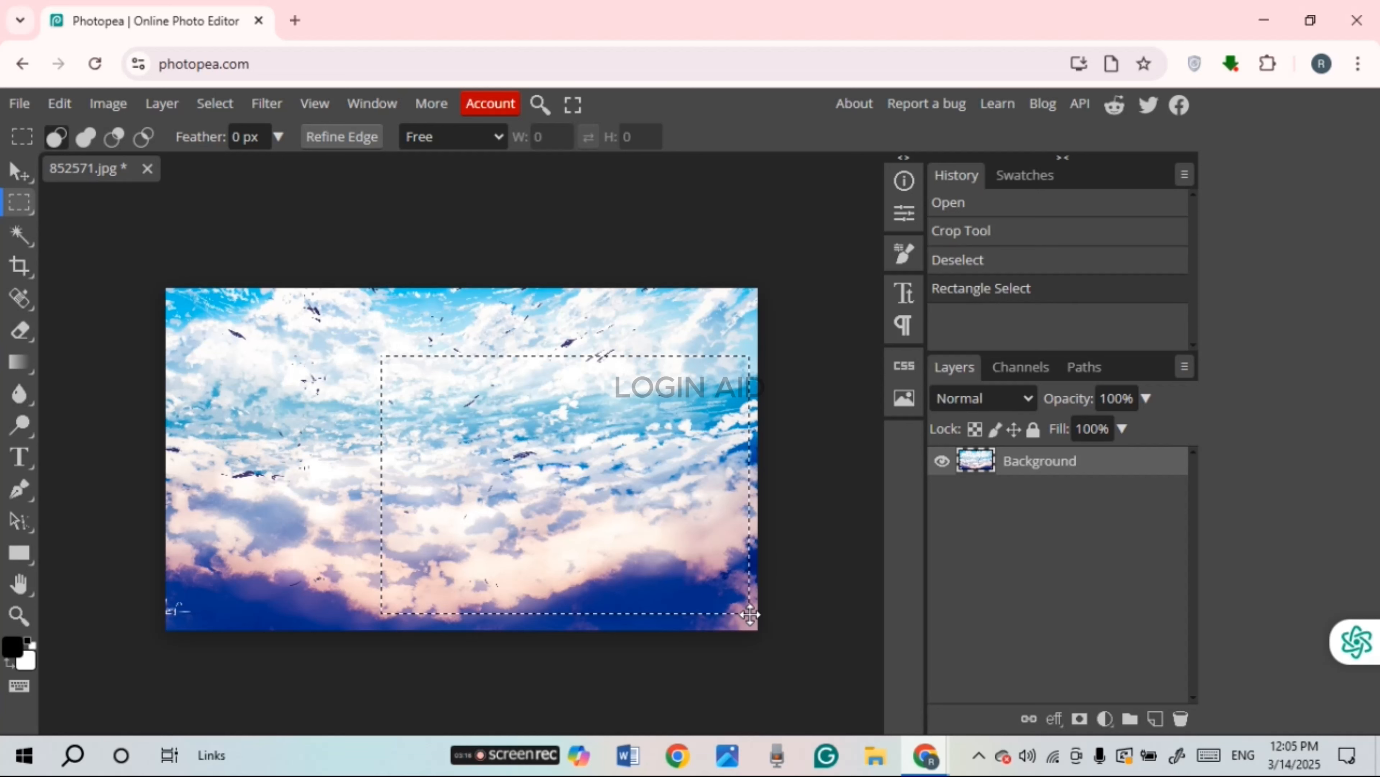
# Step: Clear the rectangular selection with the Magic Wand and view the tool's selection variants
pyautogui.click(18, 235)
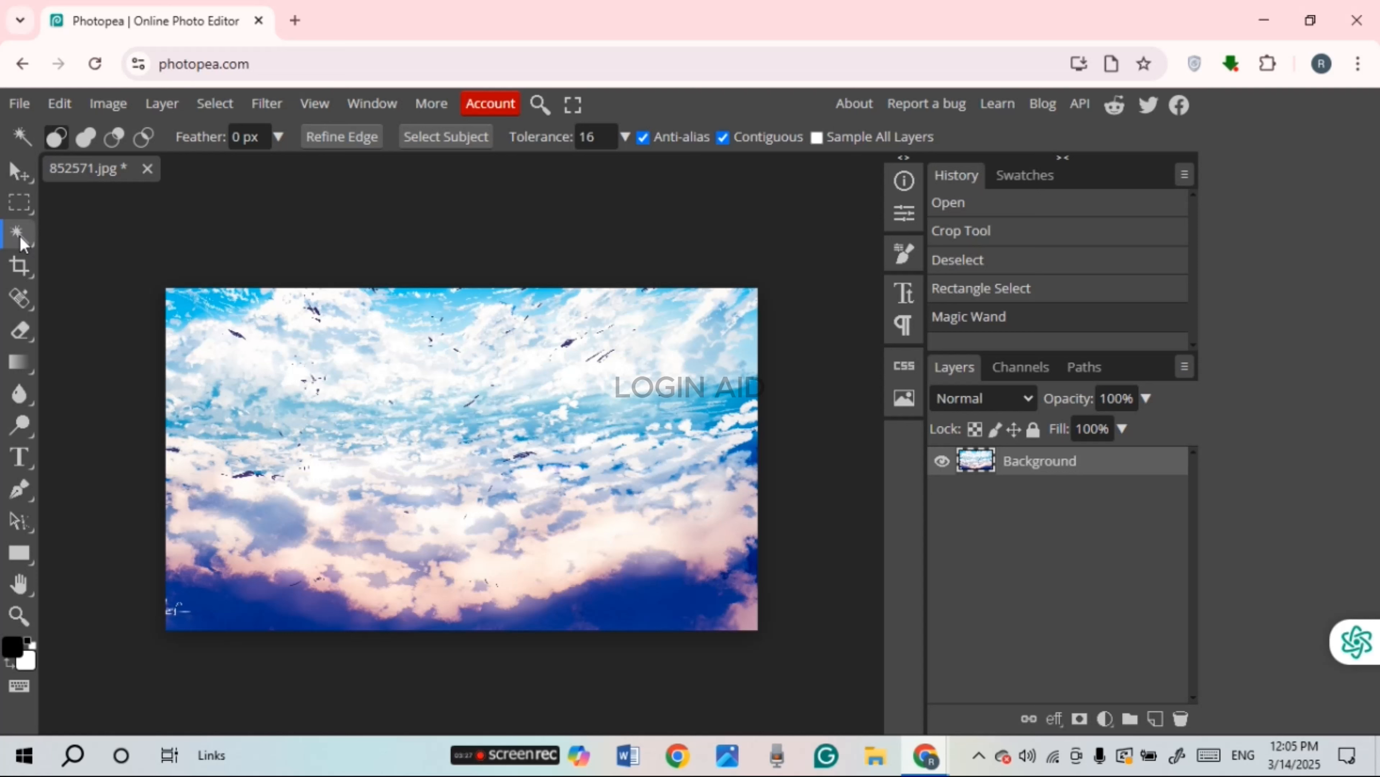
pyautogui.rightClick(20, 242)
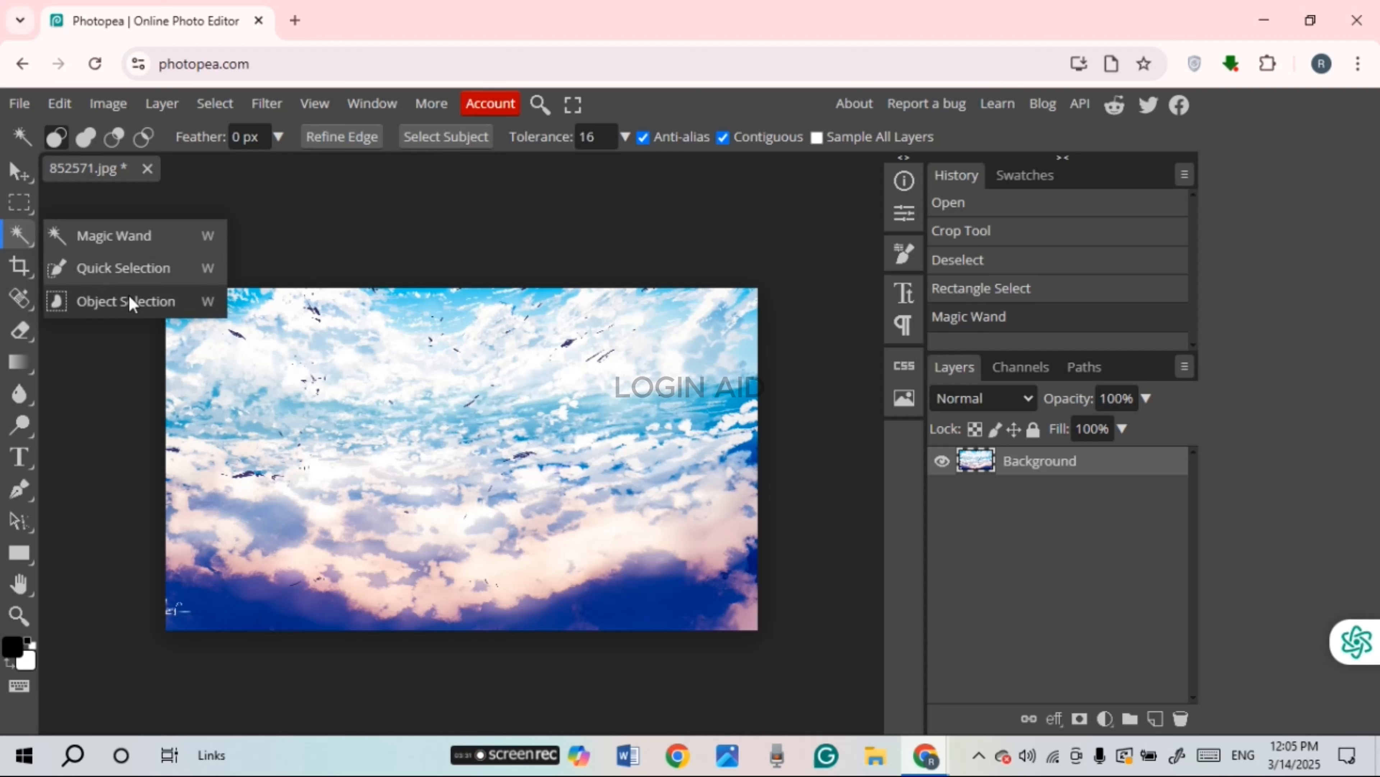
pyautogui.click(116, 356)
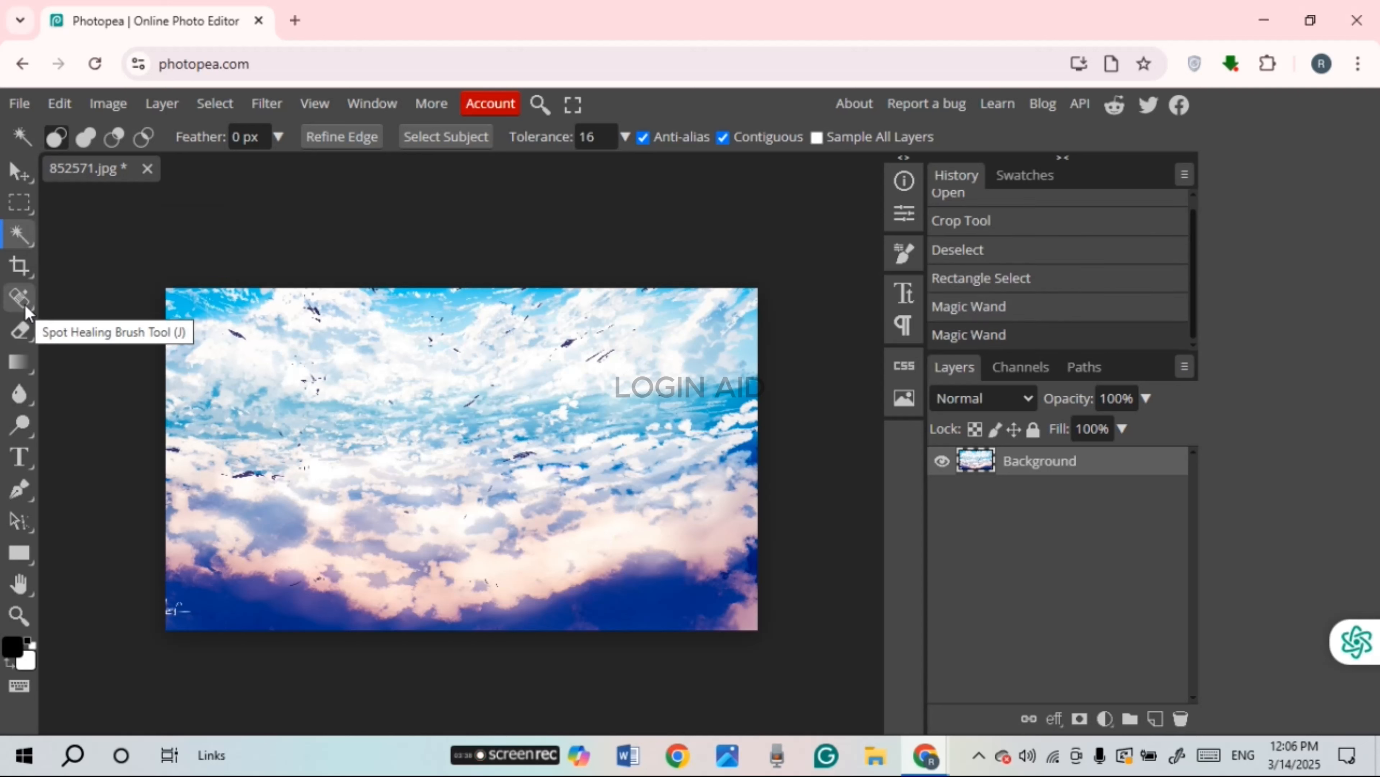
# Step: Paint a black freehand zigzag line across the middle of the picture with the Brush Tool
pyautogui.click(20, 330)
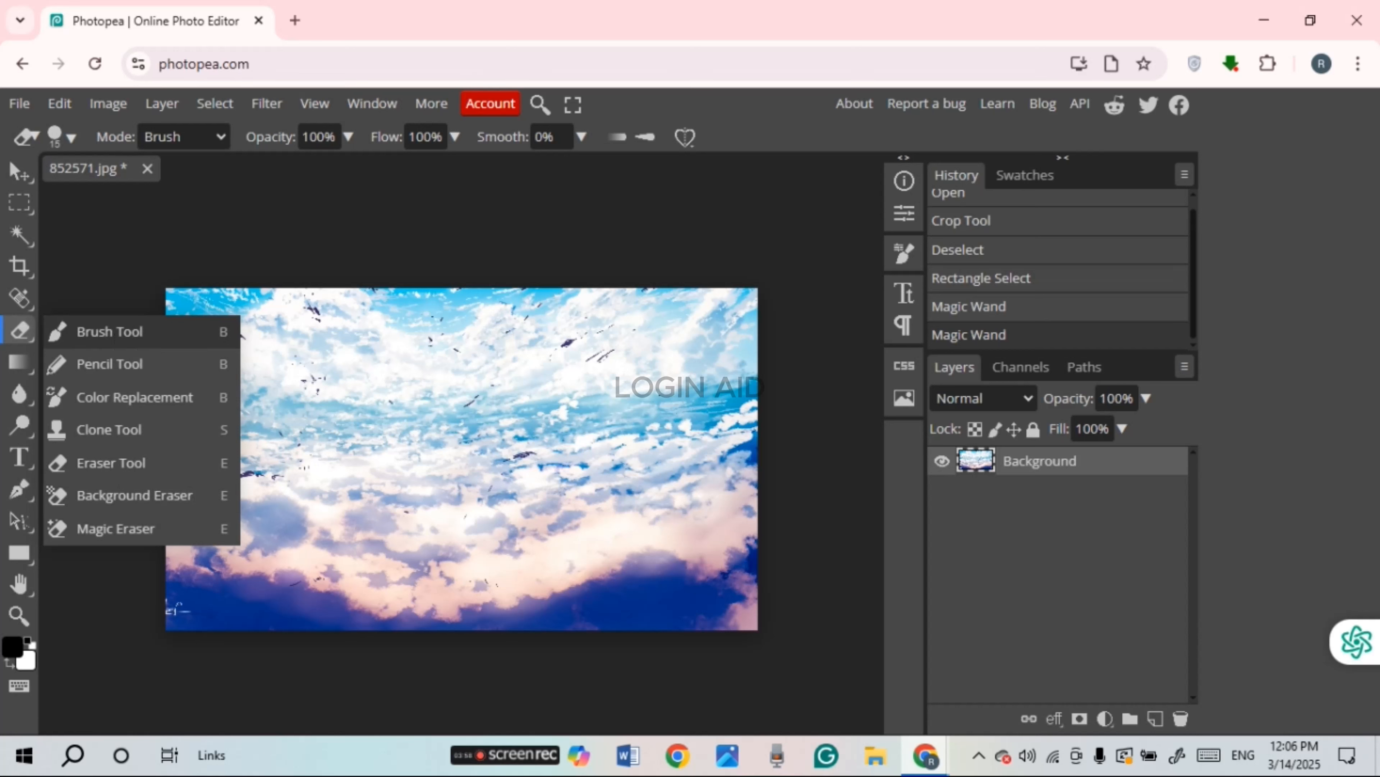
pyautogui.click(134, 341)
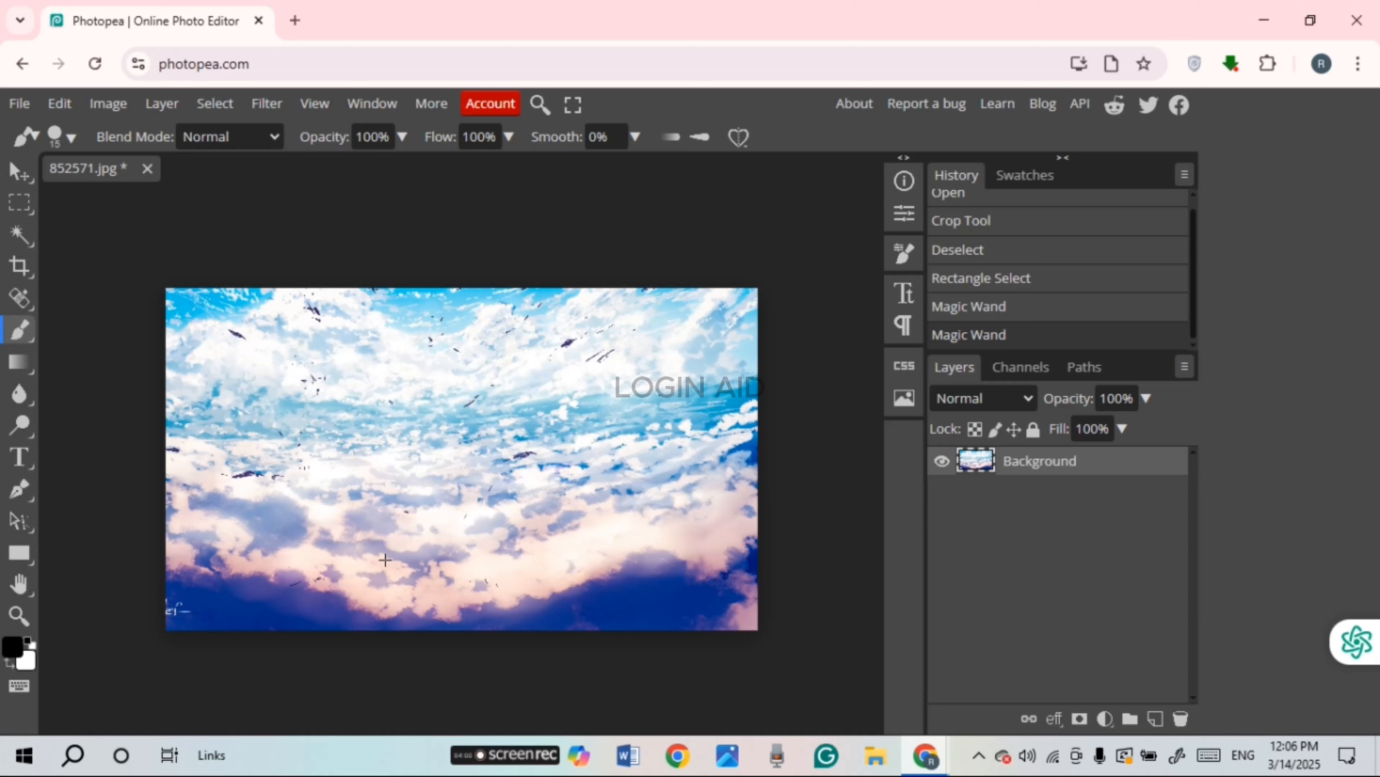
pyautogui.moveTo(365, 426)
pyautogui.mouseDown()
pyautogui.moveTo(525, 453)
pyautogui.moveTo(660, 402)
pyautogui.mouseUp()
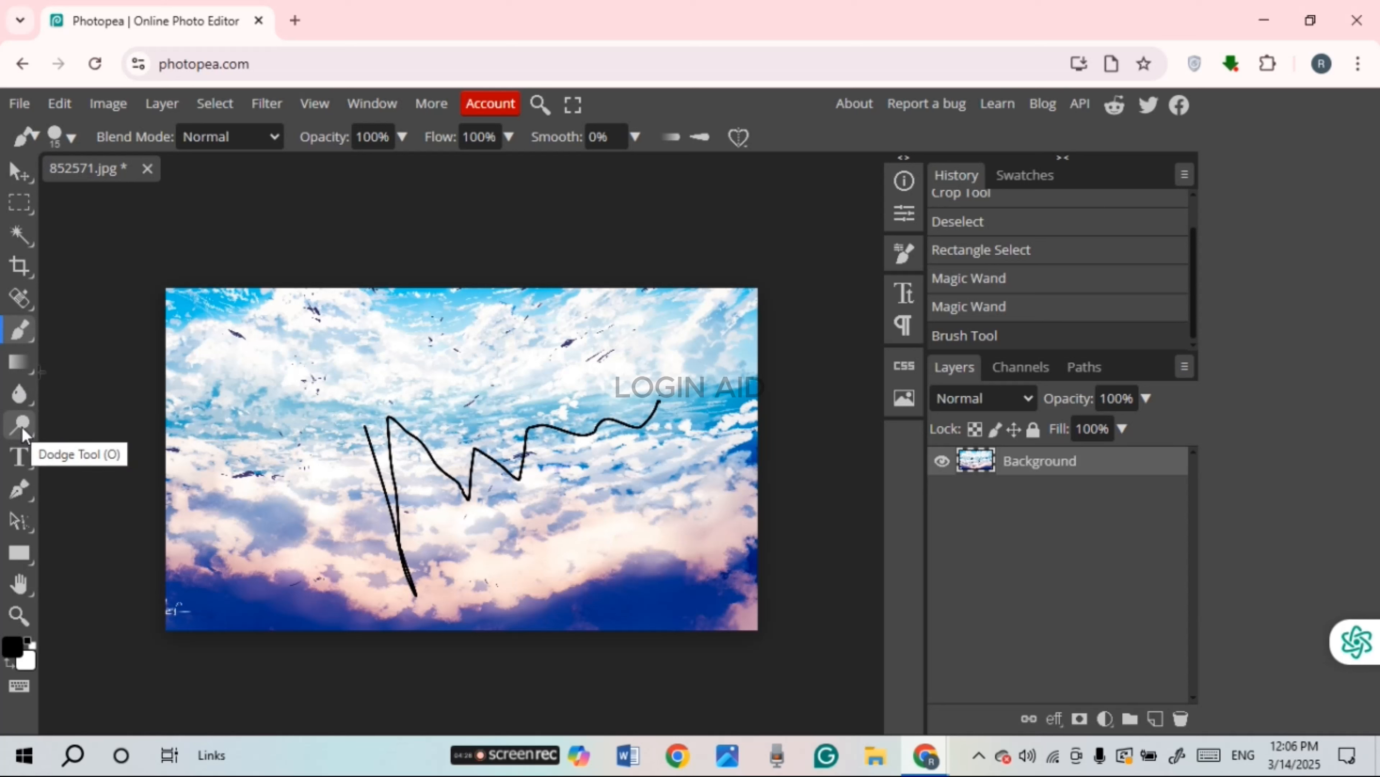
# Step: Add the horizontal text "hellohello" just above the start of the brush line and set its size to 142 px
pyautogui.click(20, 457)
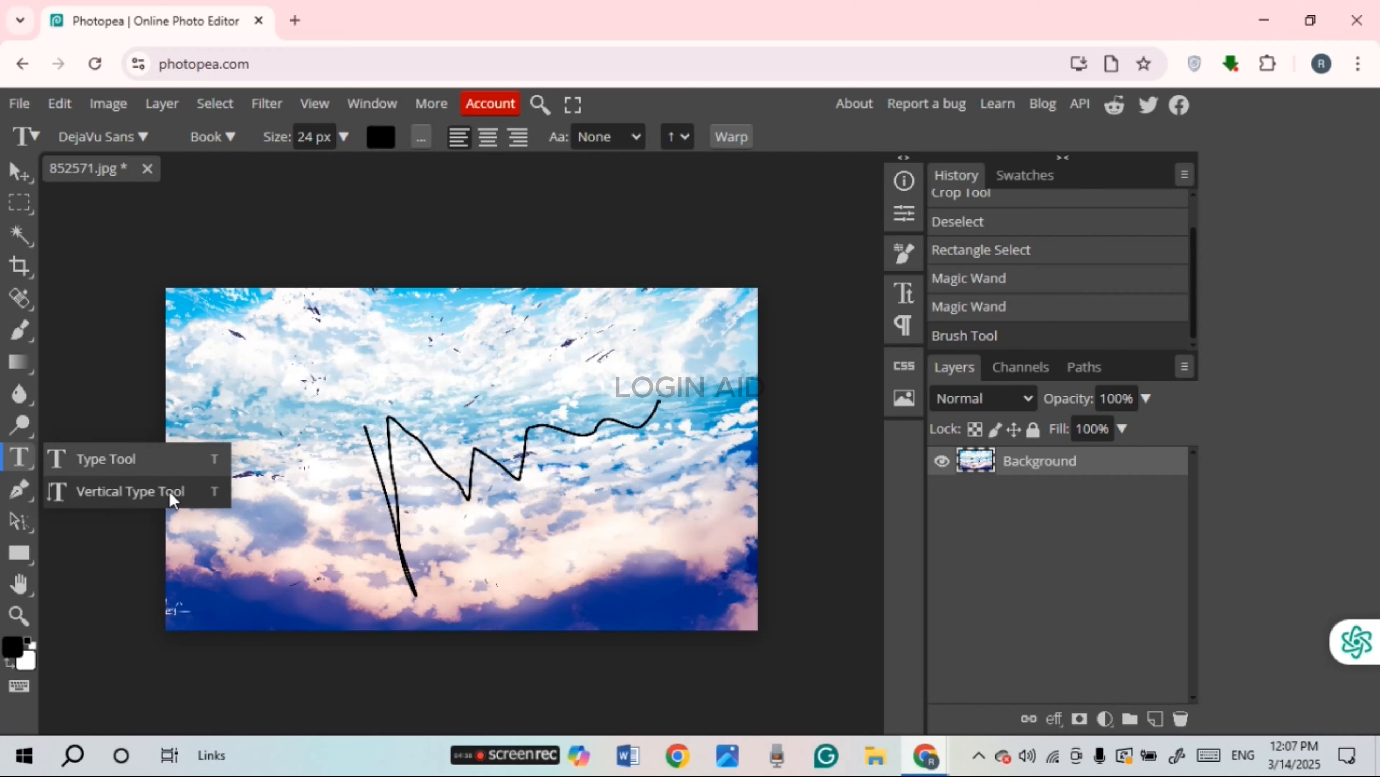
pyautogui.click(136, 458)
pyautogui.click(302, 418)
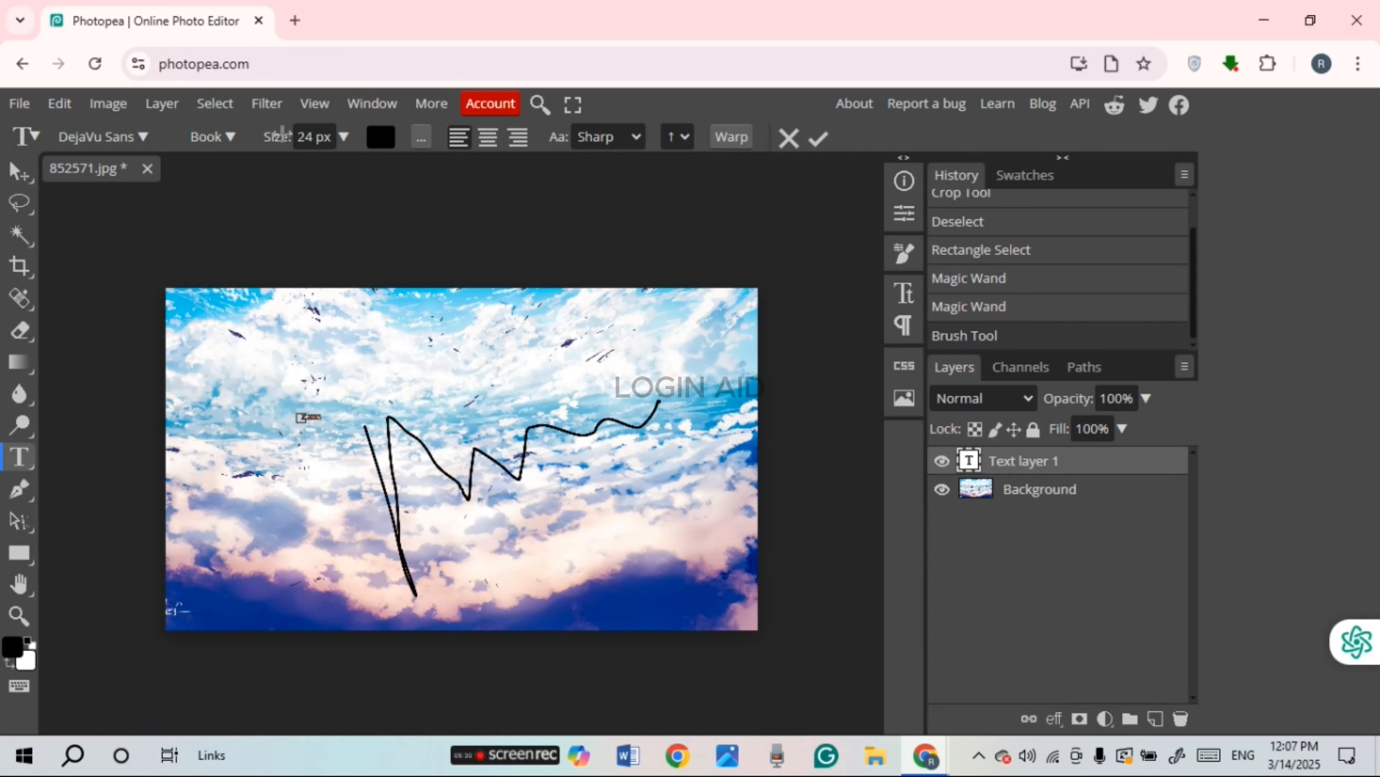
pyautogui.click(343, 137)
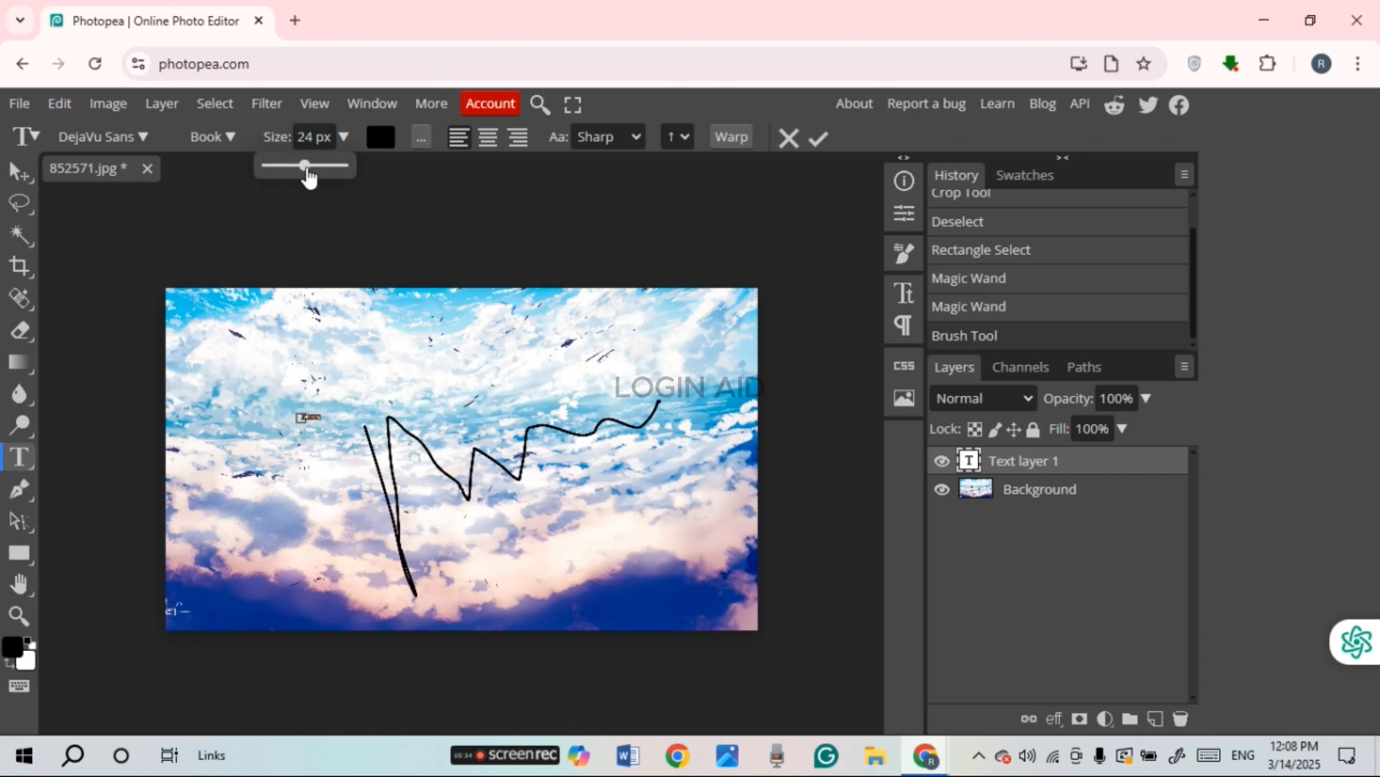
pyautogui.moveTo(308, 169); pyautogui.dragTo(343, 175)
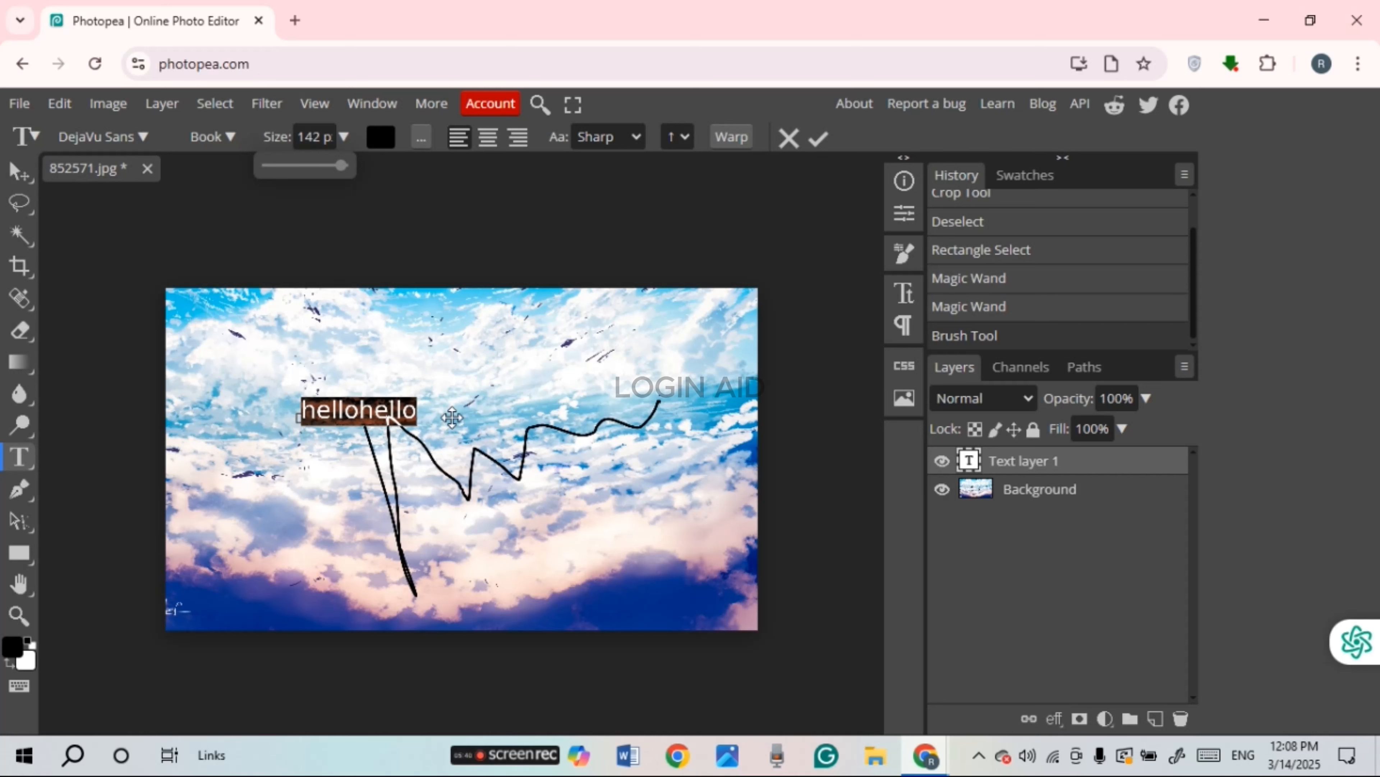
pyautogui.click(904, 294)
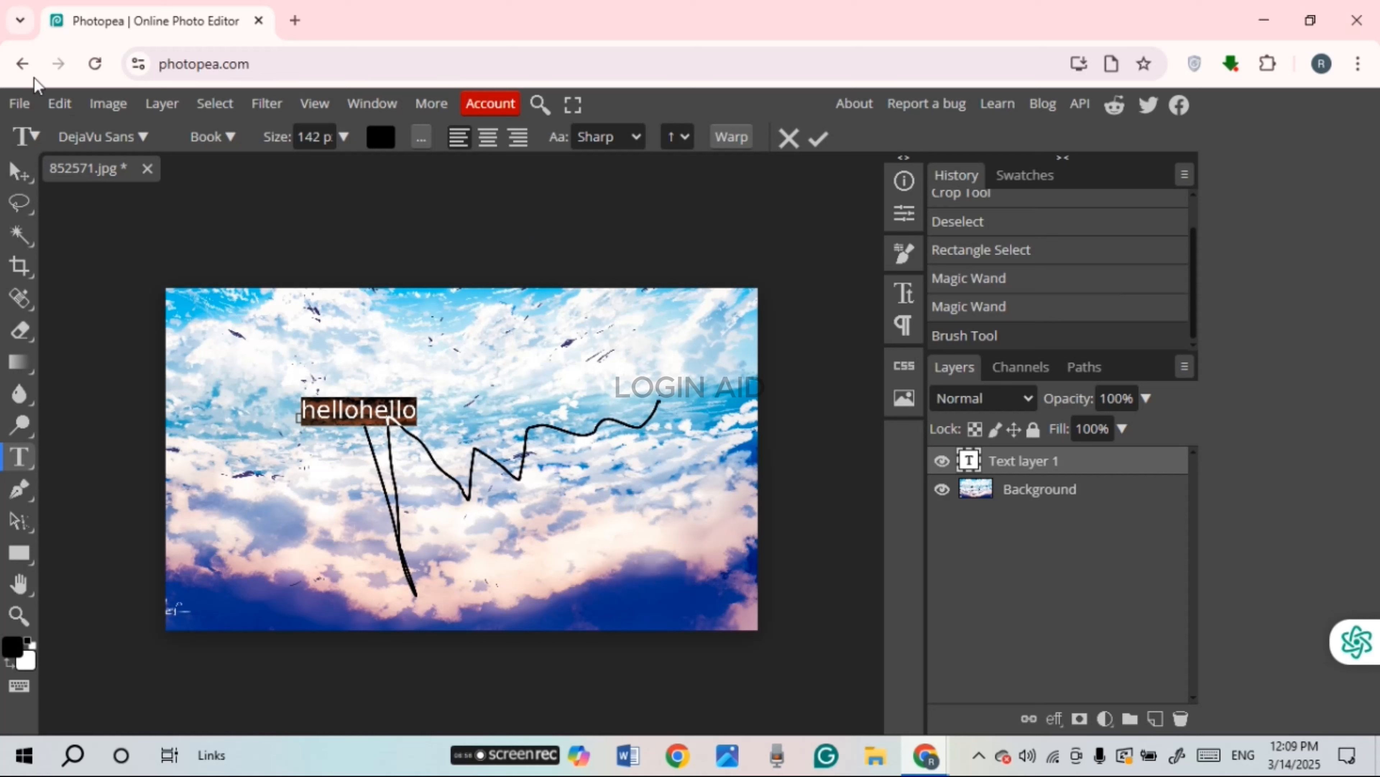
# Step: Export the edited picture as a PNG named 852571.png into the Screenshots folder on This Device
pyautogui.click(20, 109)
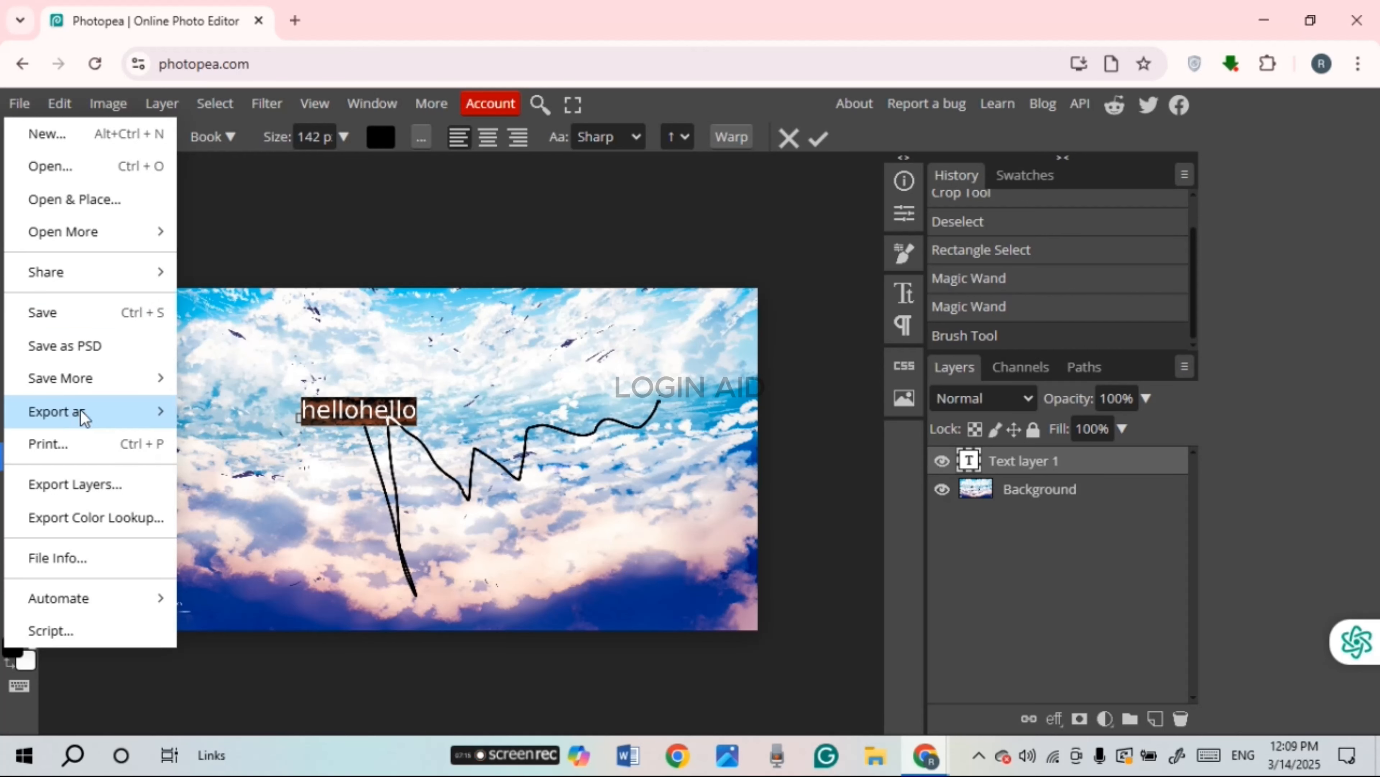
pyautogui.moveTo(78, 423)
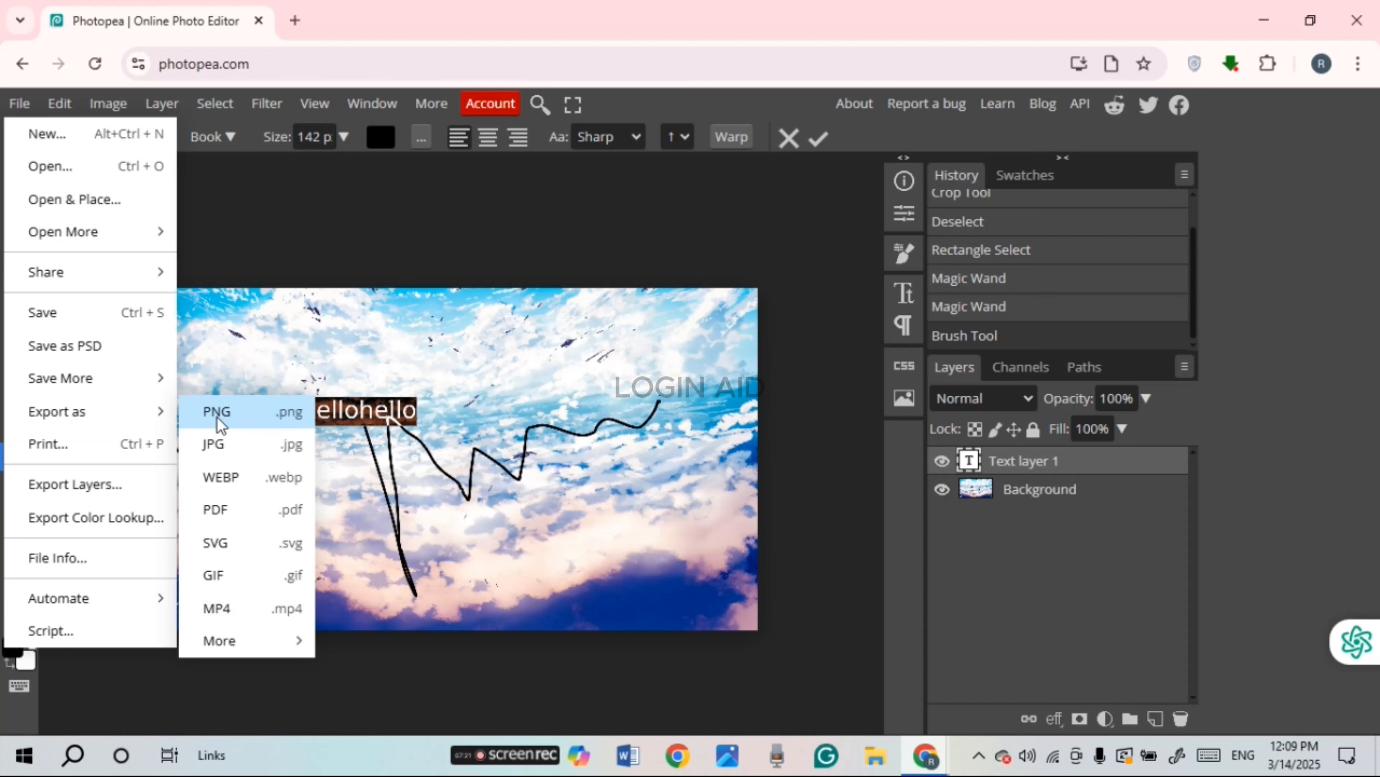
pyautogui.click(255, 423)
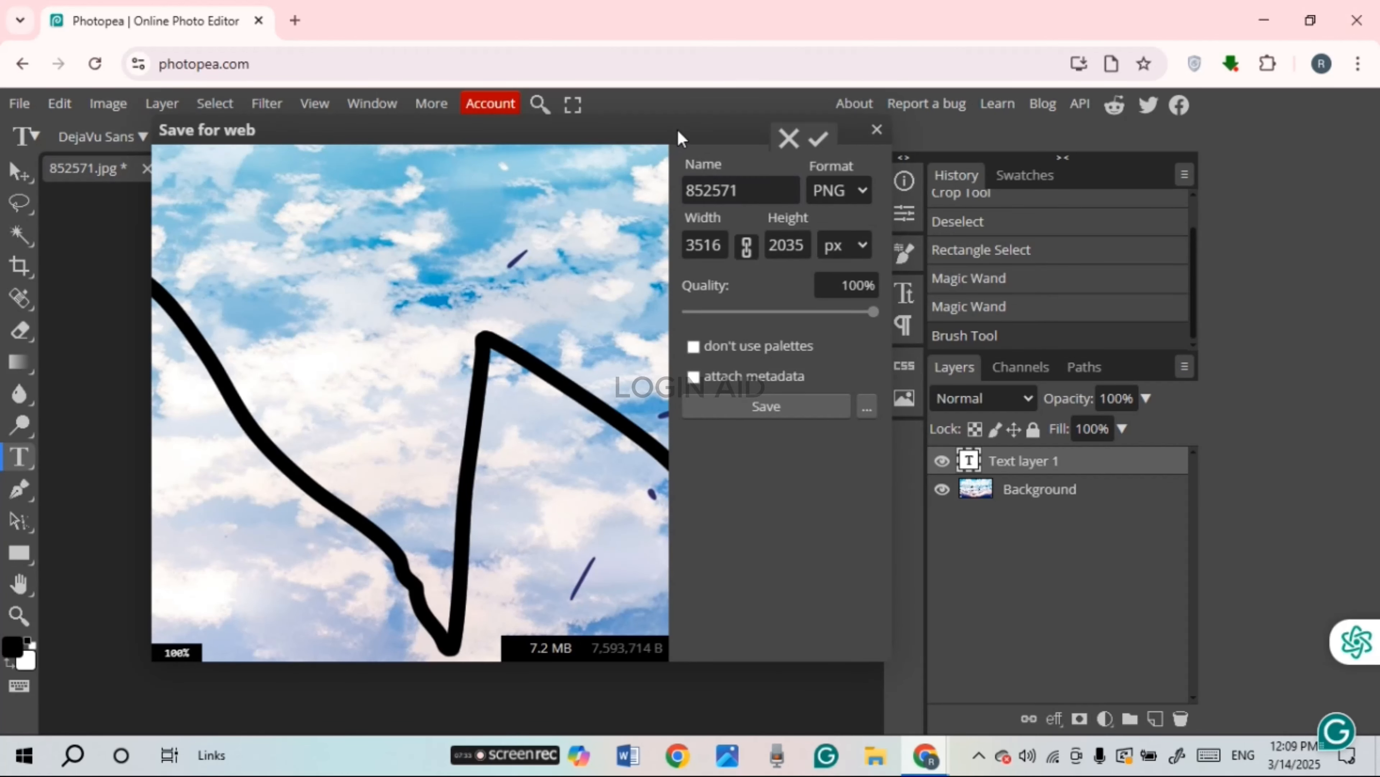
pyautogui.moveTo(677, 129); pyautogui.dragTo(703, 119)
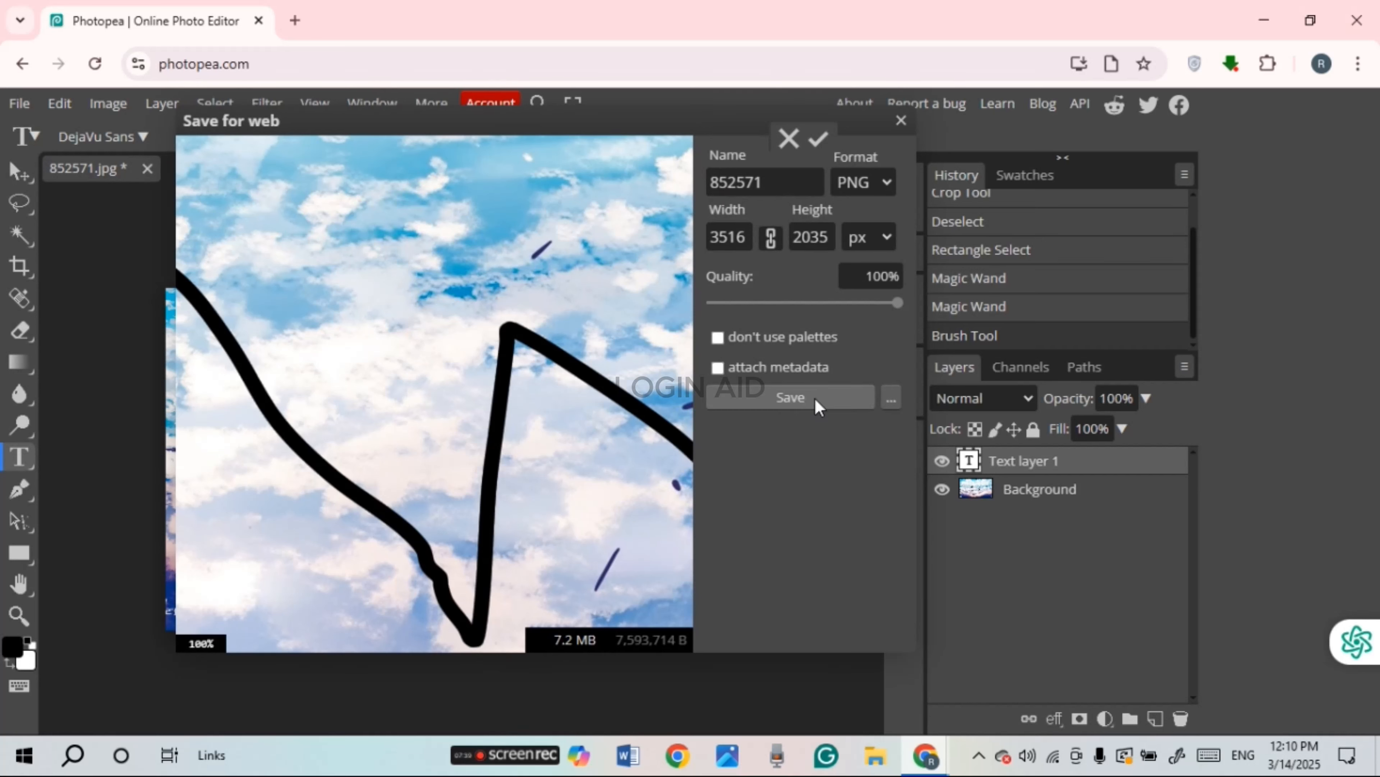
pyautogui.click(890, 399)
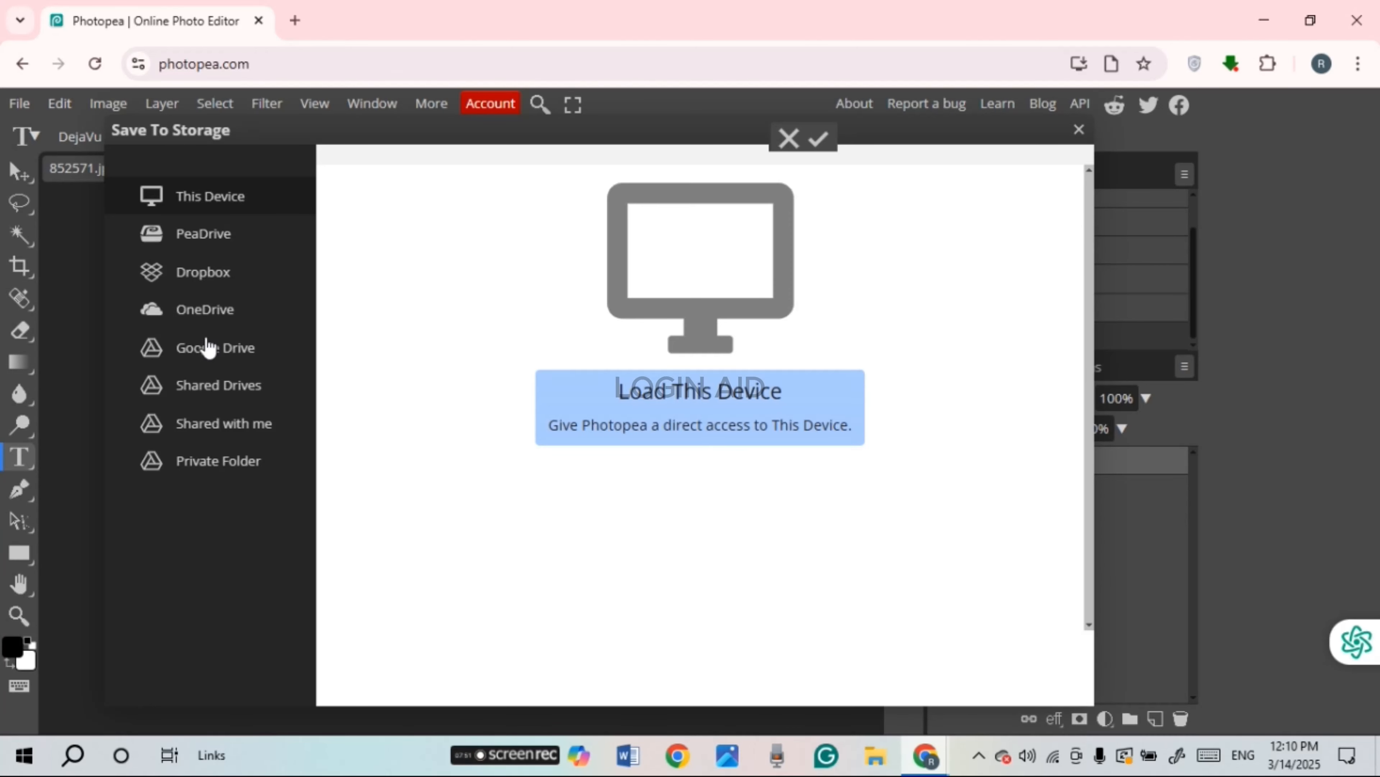
pyautogui.click(229, 197)
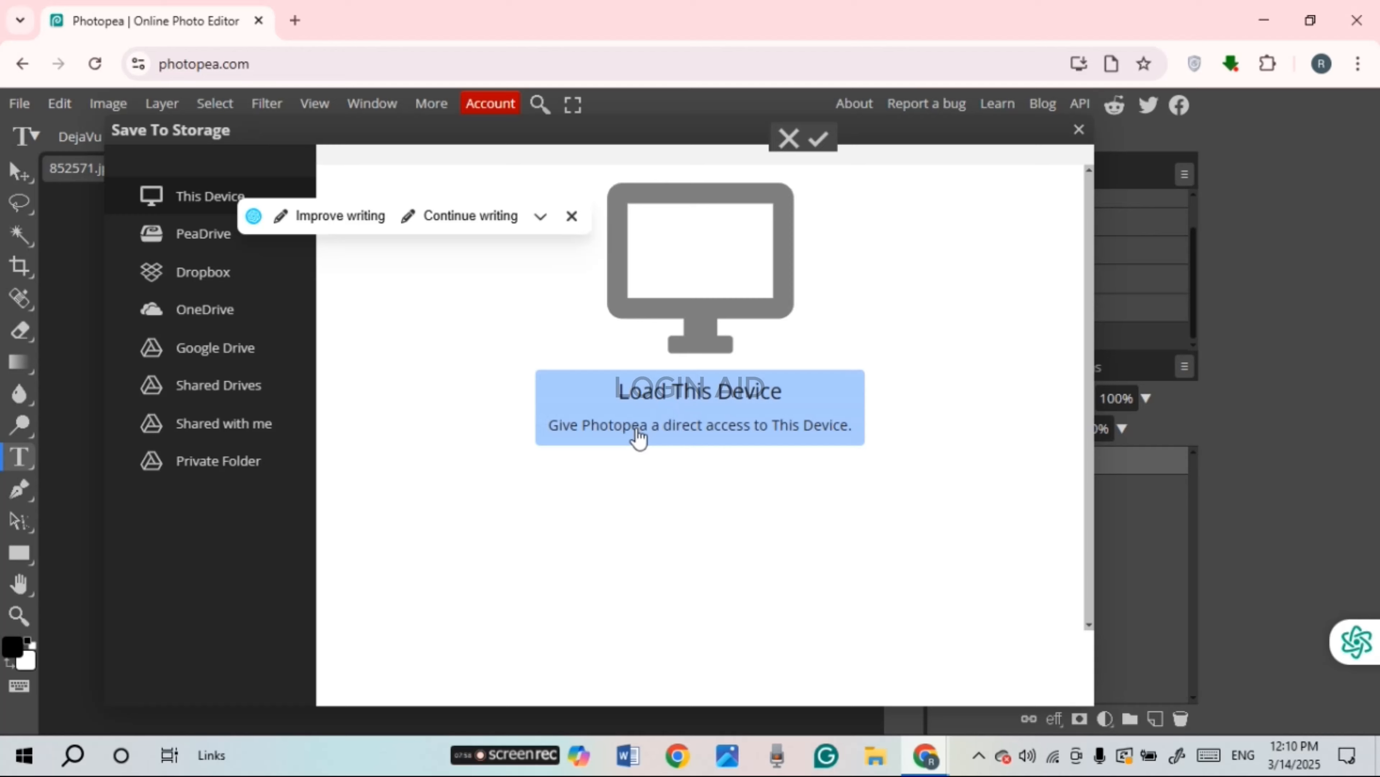
pyautogui.click(738, 435)
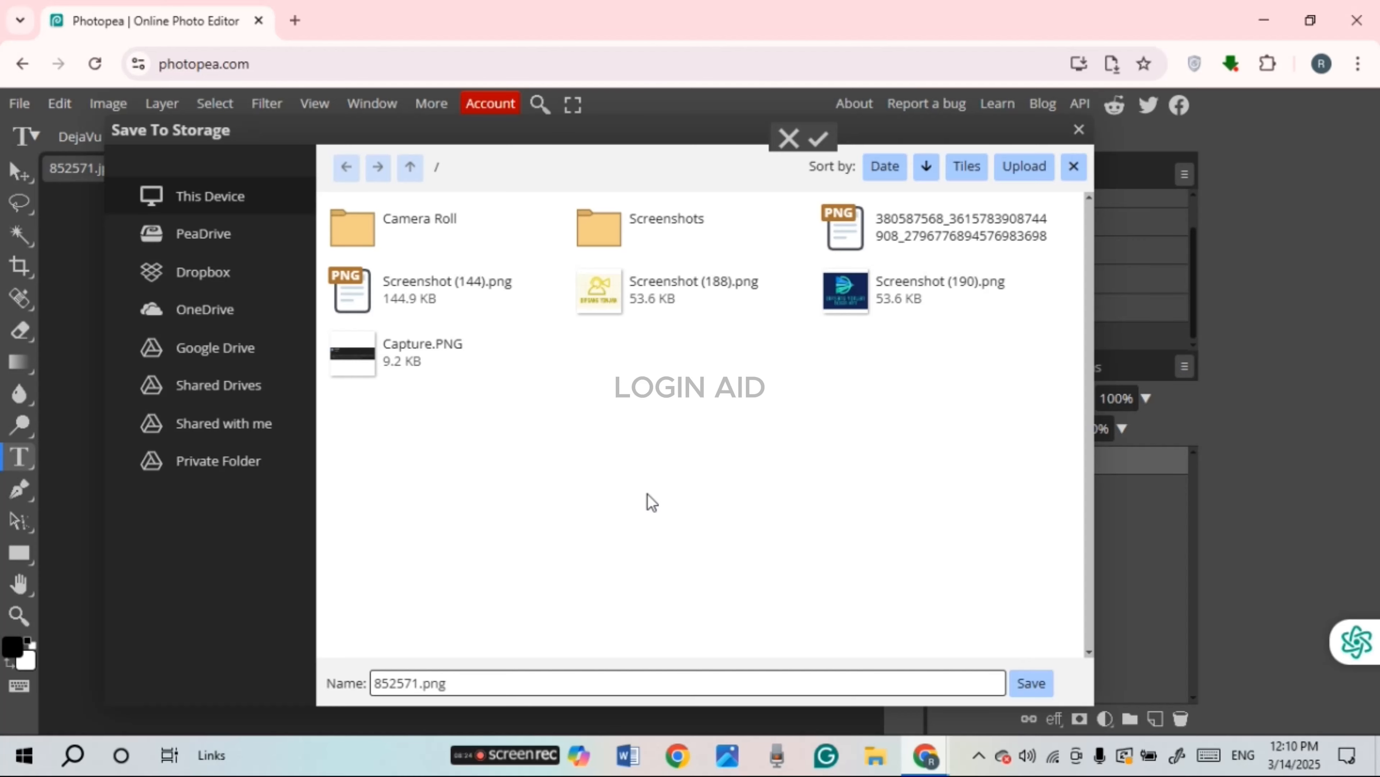
pyautogui.doubleClick(608, 231)
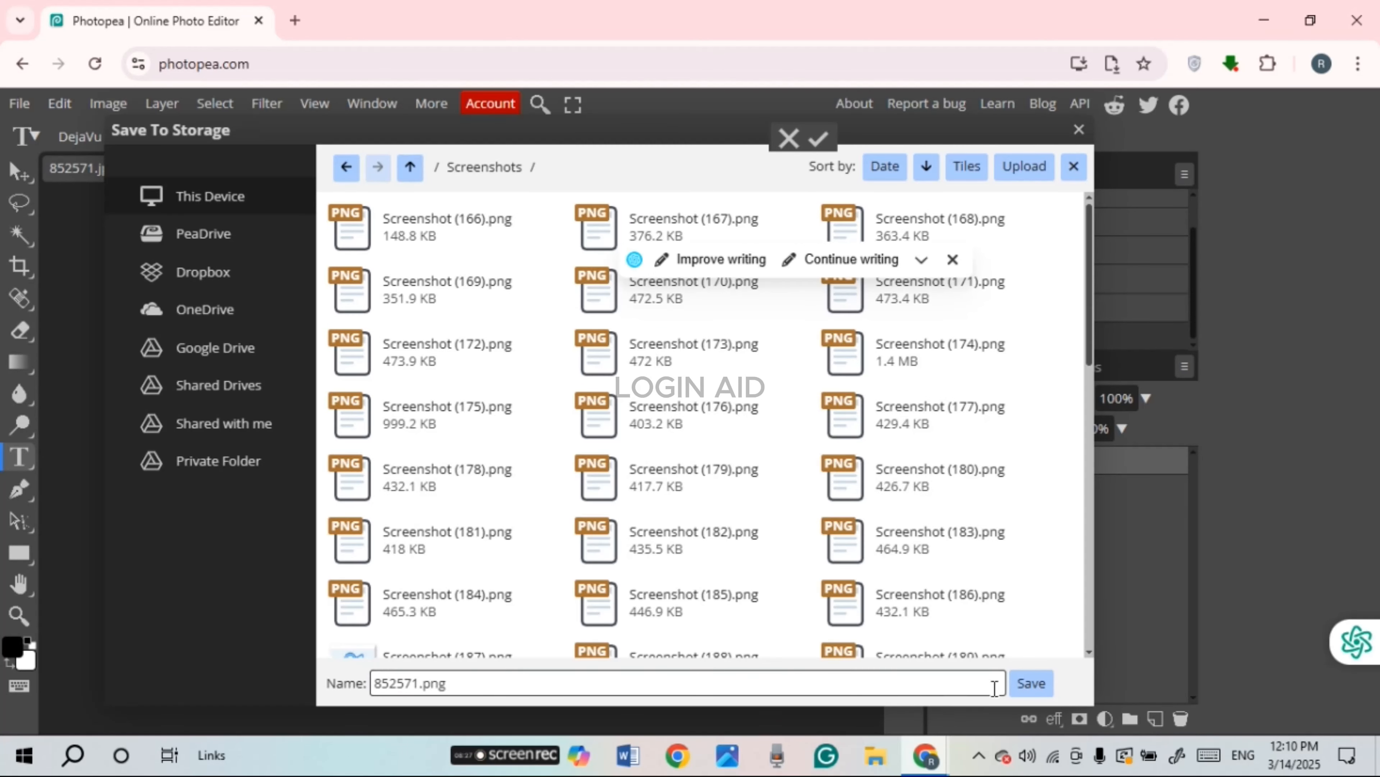
pyautogui.click(1031, 684)
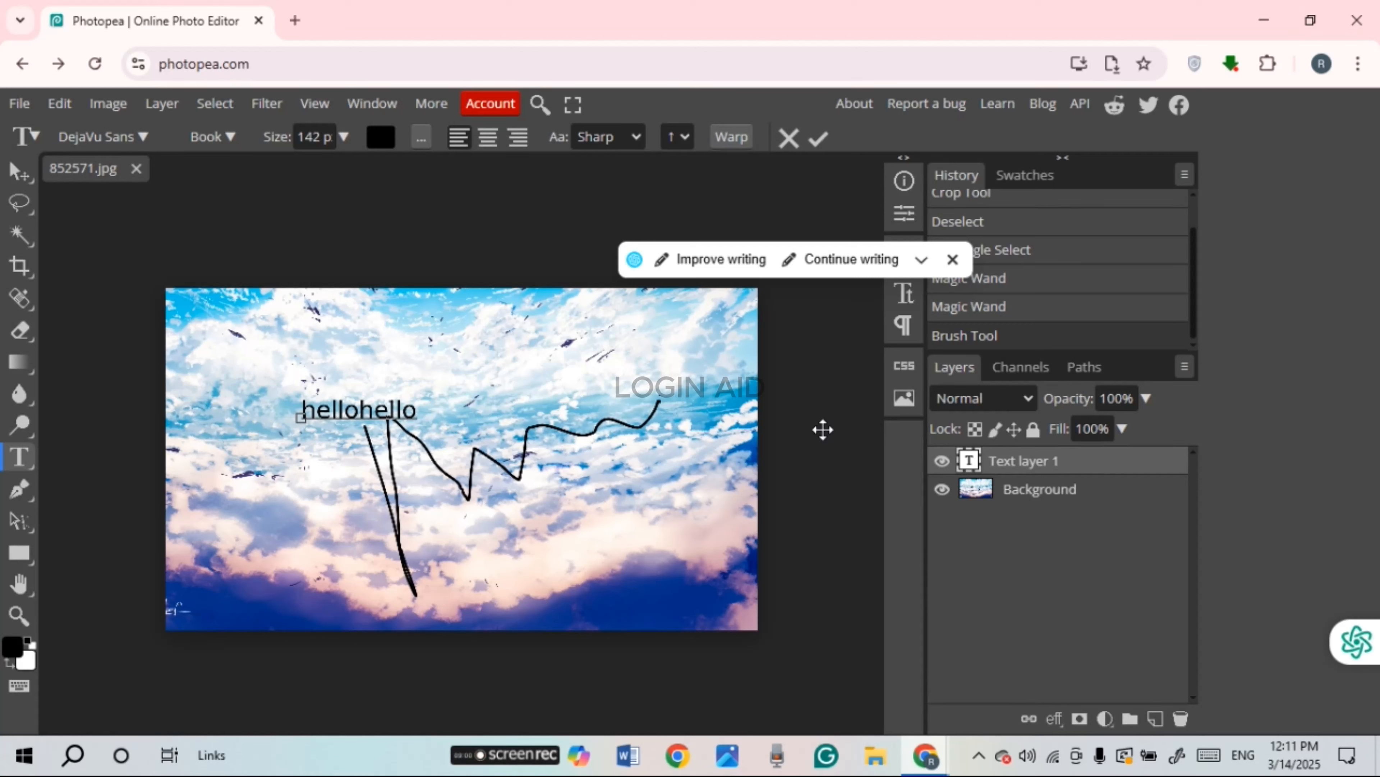
# Step: Switch to File Explorer to check the exported 852571.png in the Screenshots folder, and return to Photopea
pyautogui.click(876, 762)
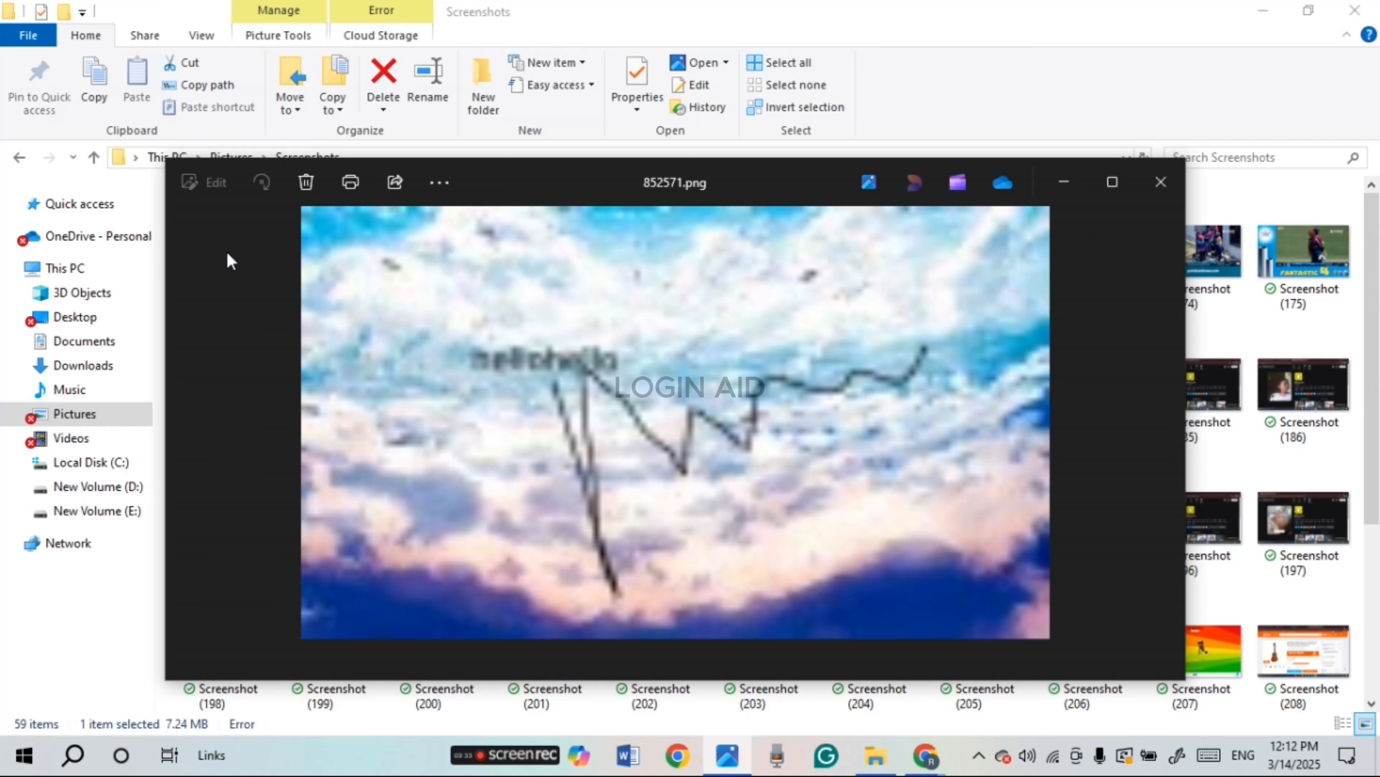
pyautogui.moveTo(925, 755)
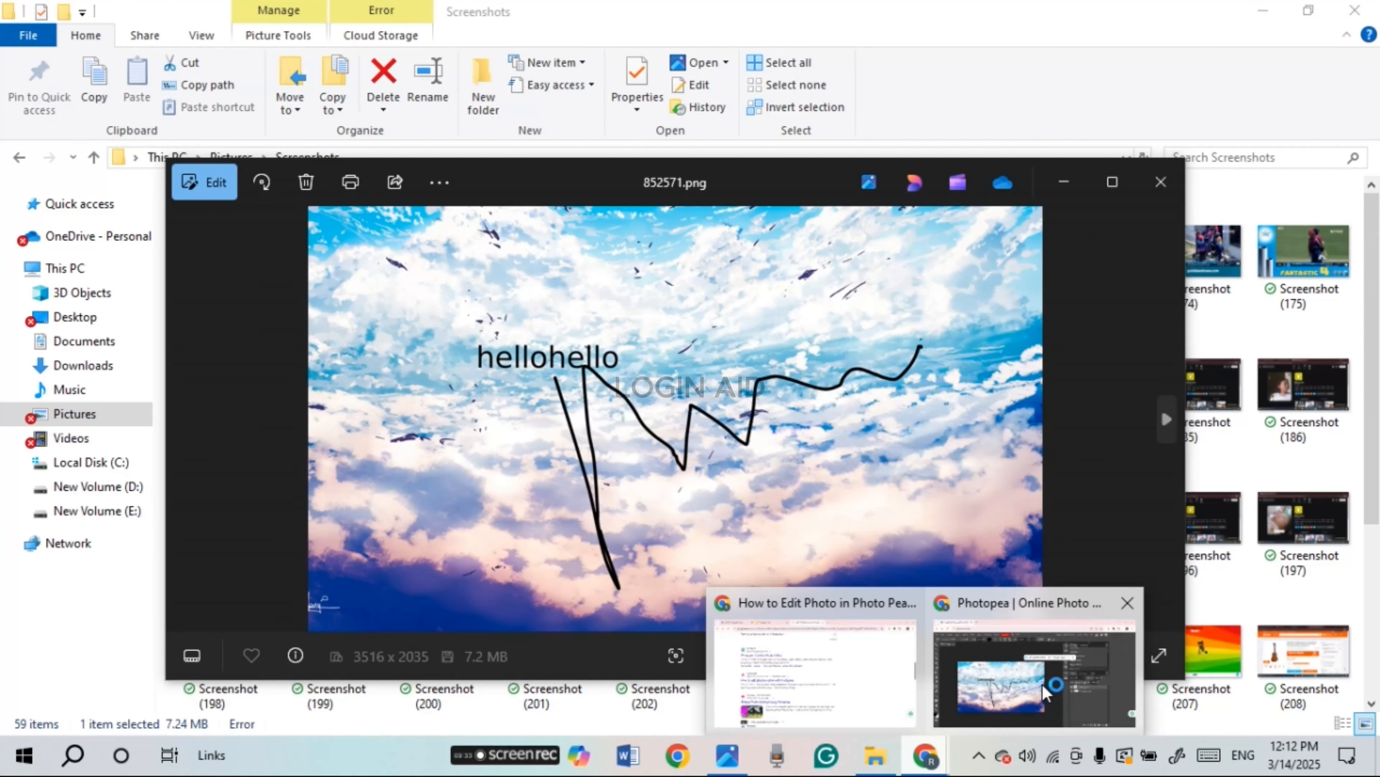
pyautogui.click(1044, 689)
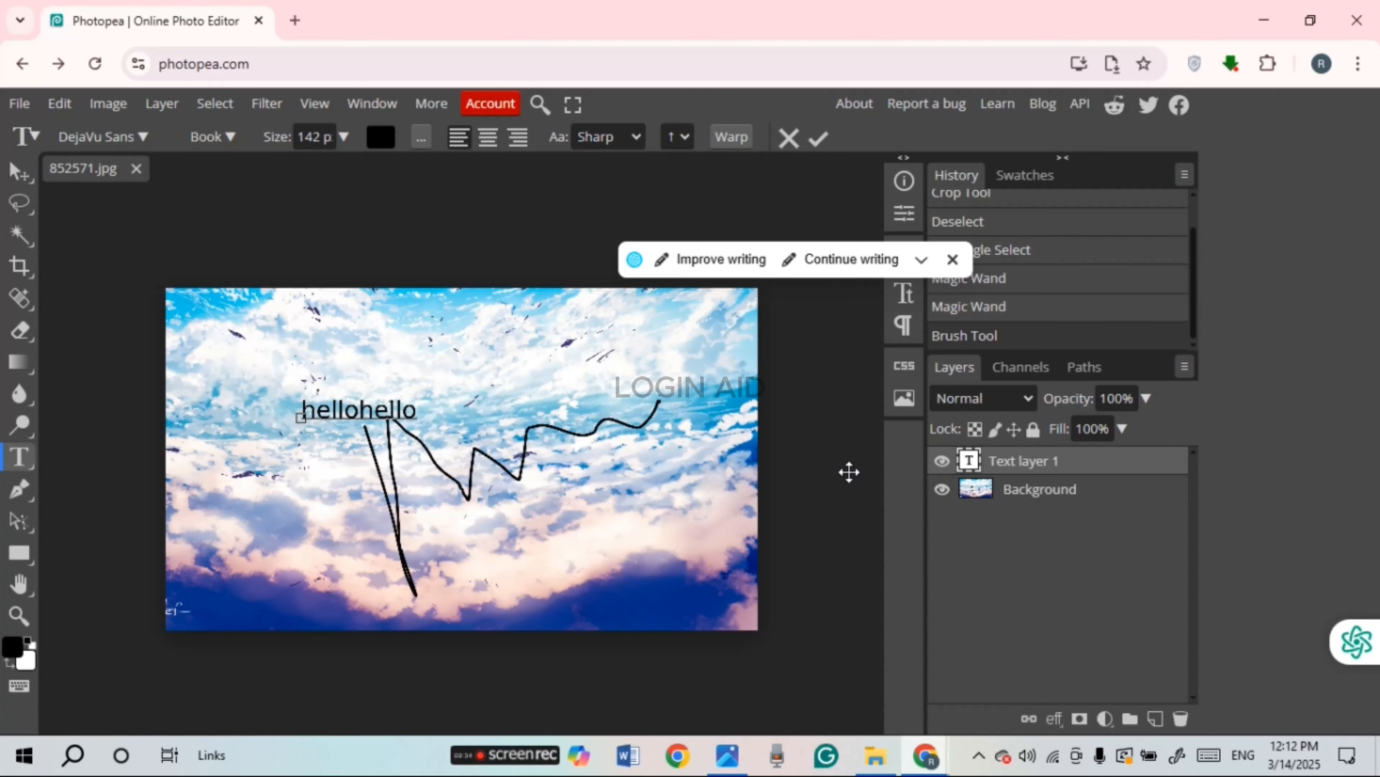